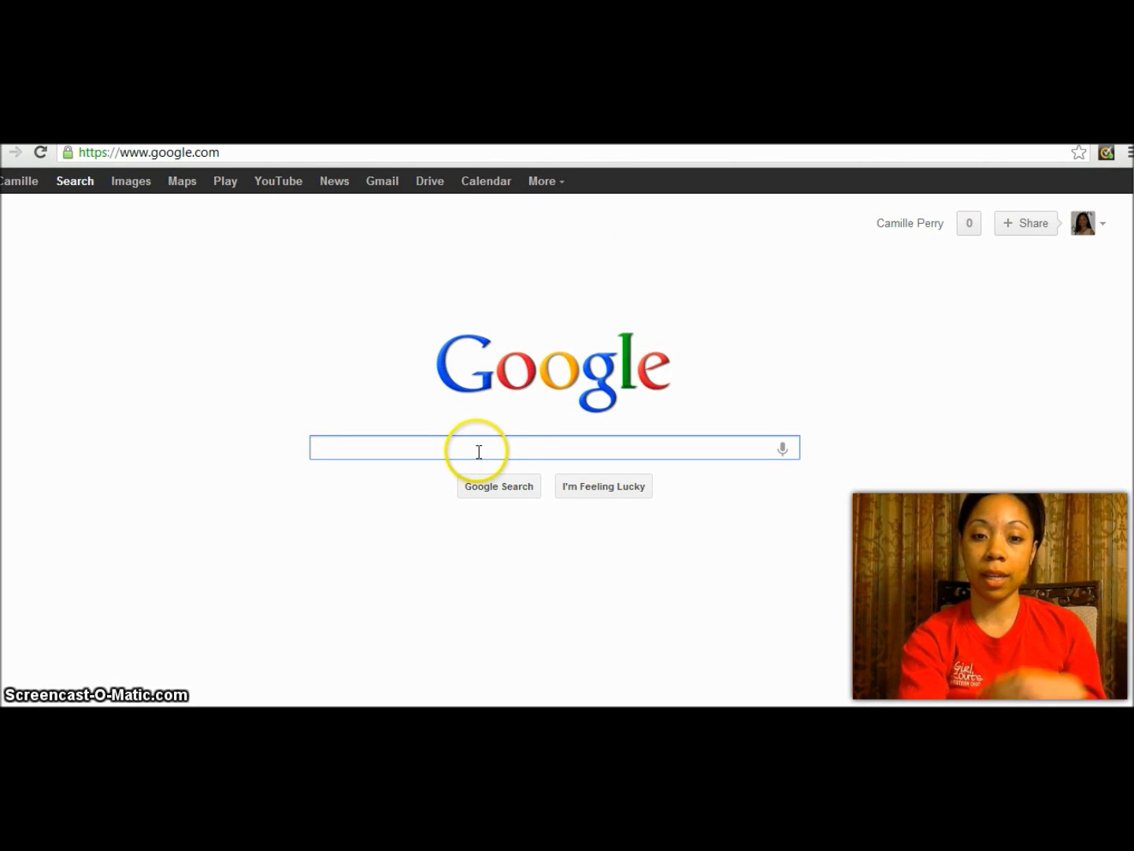
- Google 'cheap domain names' and follow the GoDaddy $0.99 Domain Name Sale ad
type("cheap domain ")
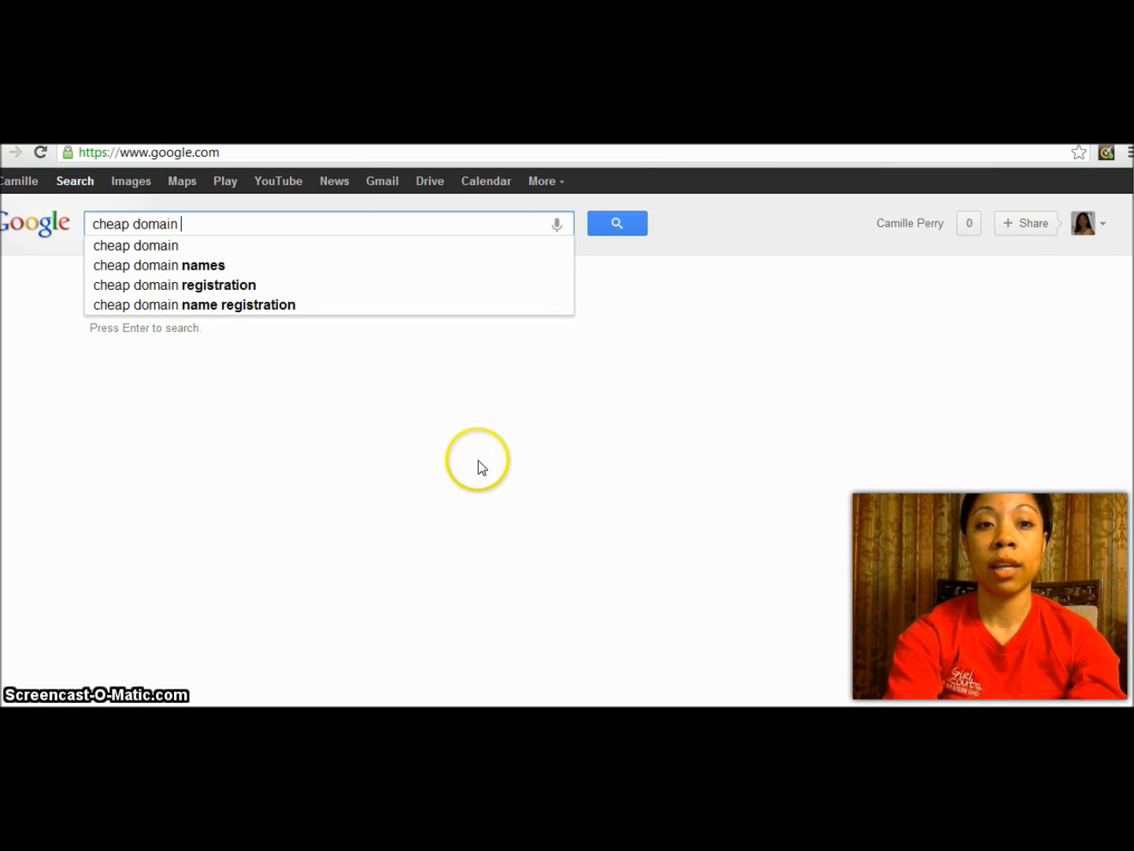
type("names")
left_click(479, 465)
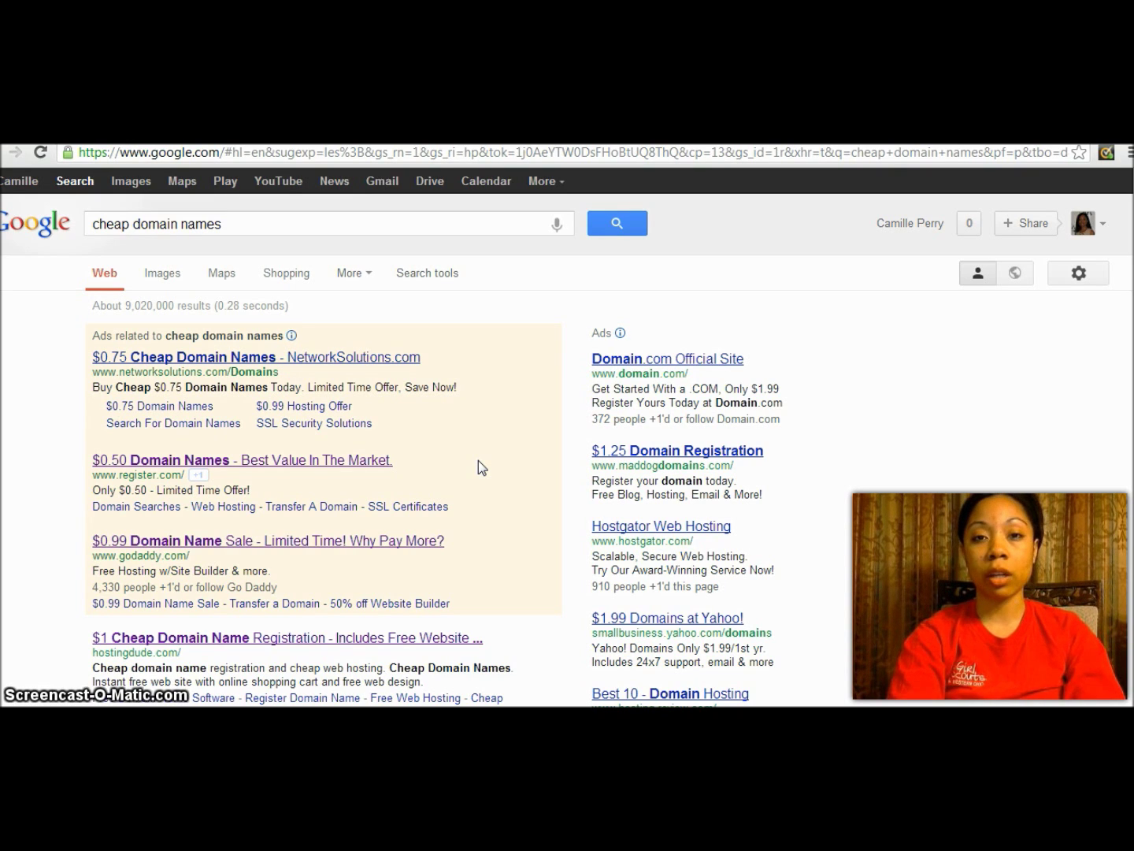
left_click(353, 360)
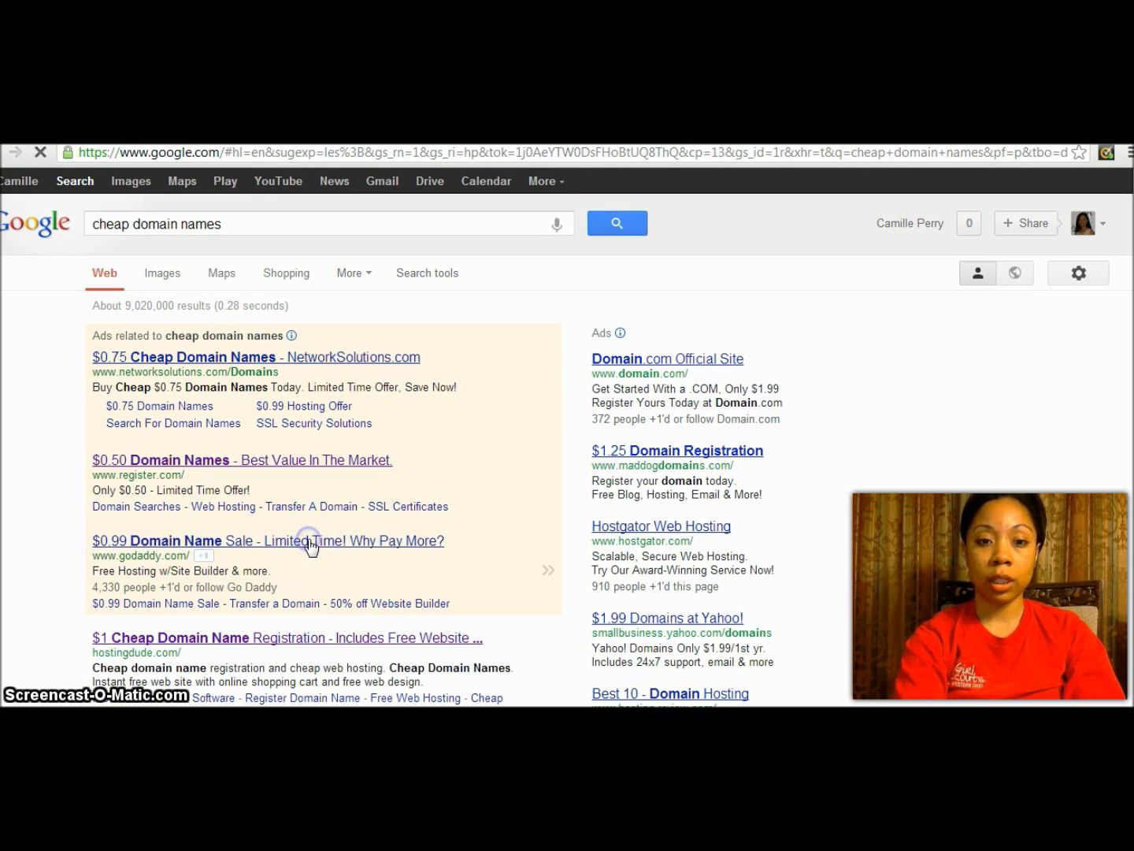
- Open the GoDaddy $0.99 sale offer and enter the desired .com name in the domain search
left_click(309, 541)
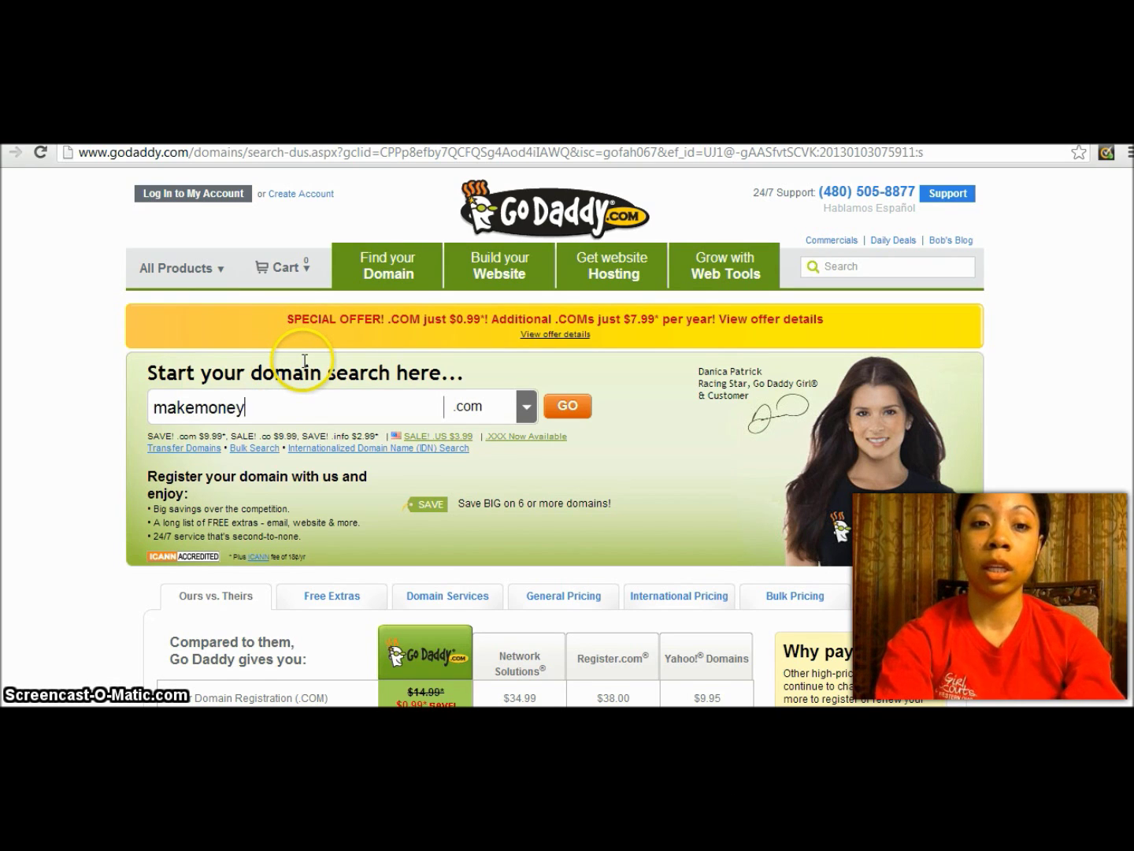
type("withcamille")
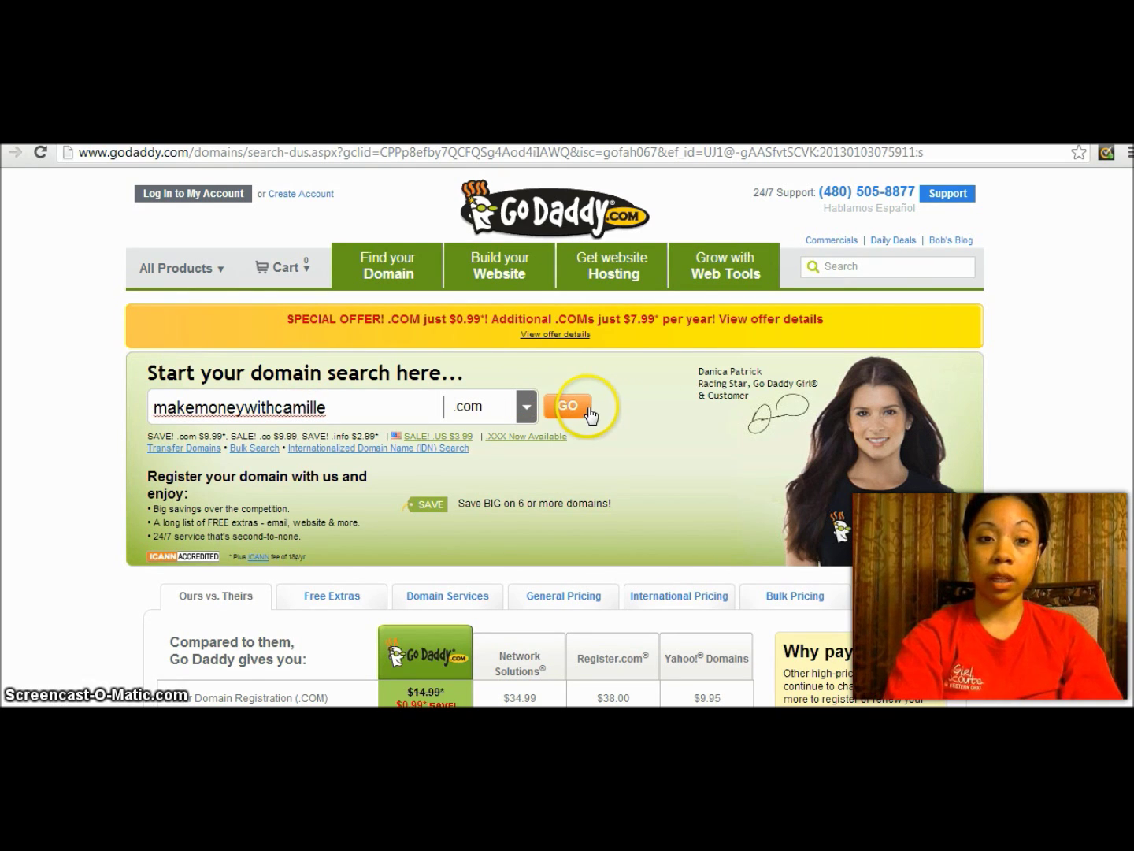
- Confirm the .com domain shows as Available and add it to the cart
left_click(589, 411)
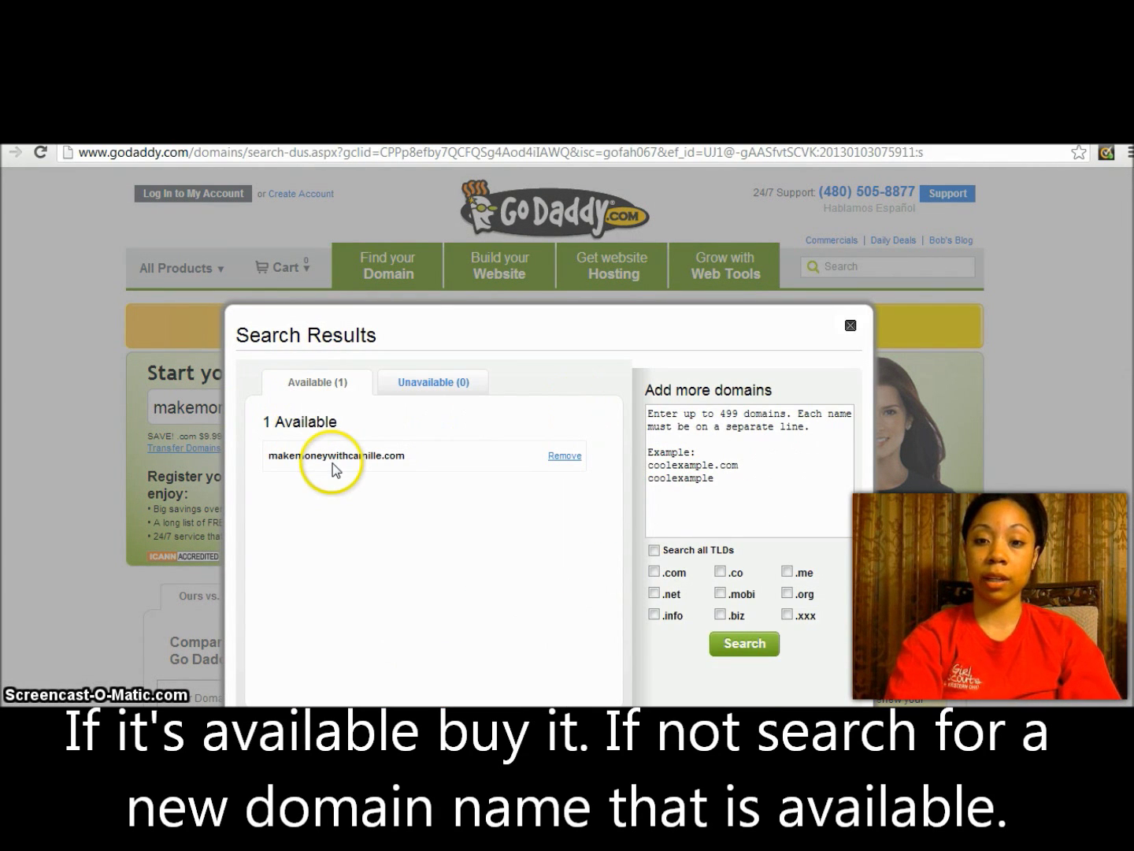
scroll(556, 441, "down", 3)
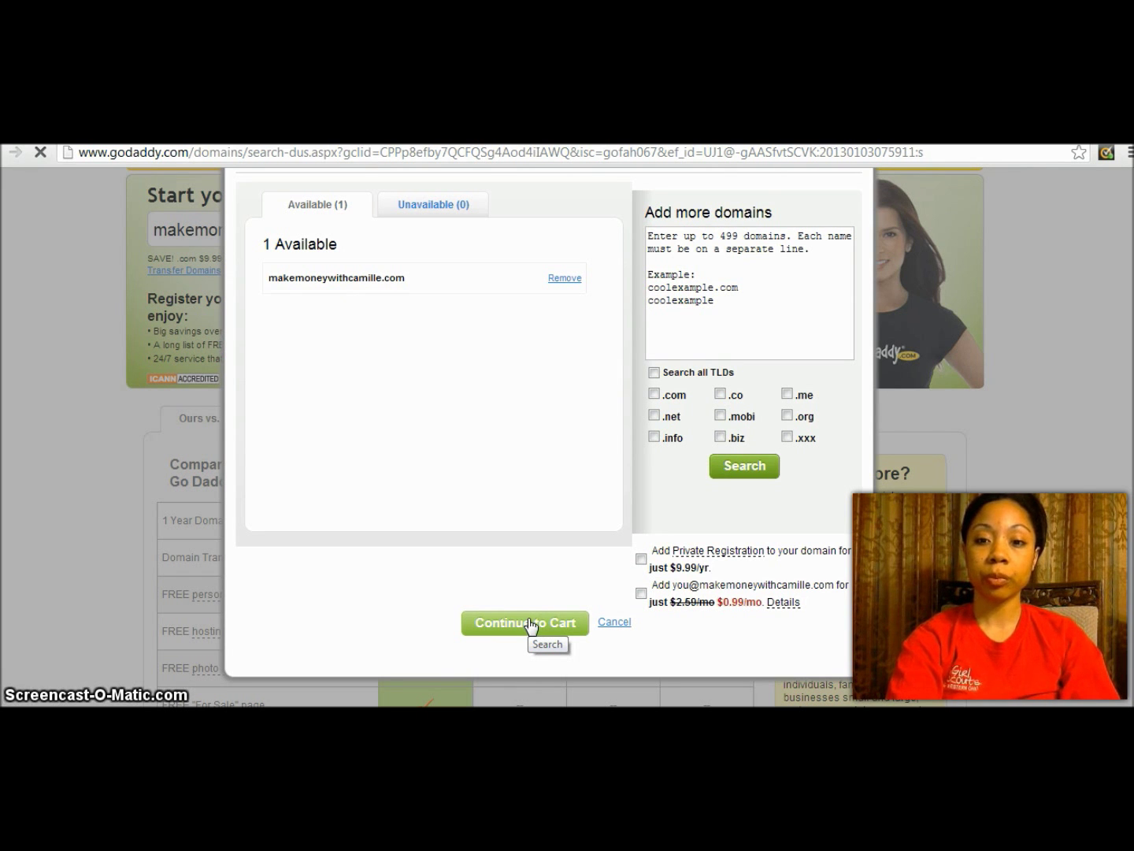
left_click(530, 623)
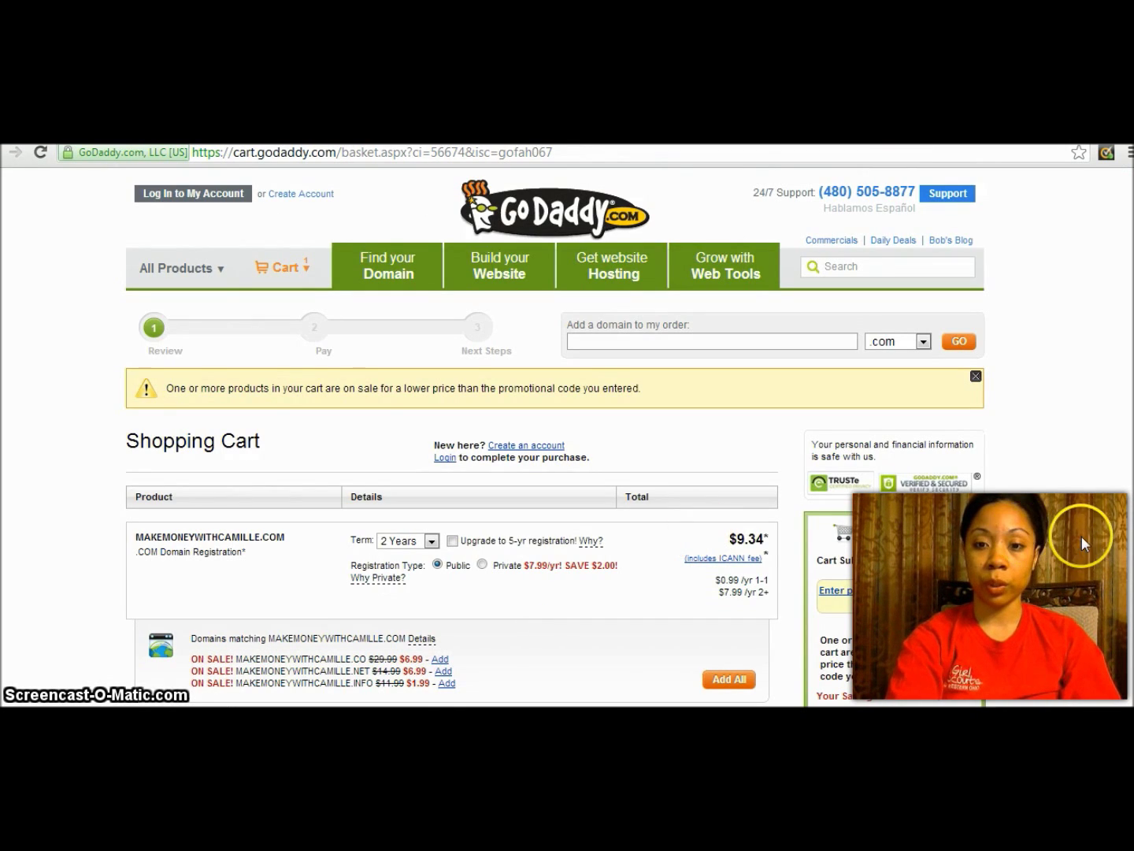
- Change the cart's domain registration term from 2 years to 1 Year, dropping it to $1.17
scroll(856, 334, "down", 1)
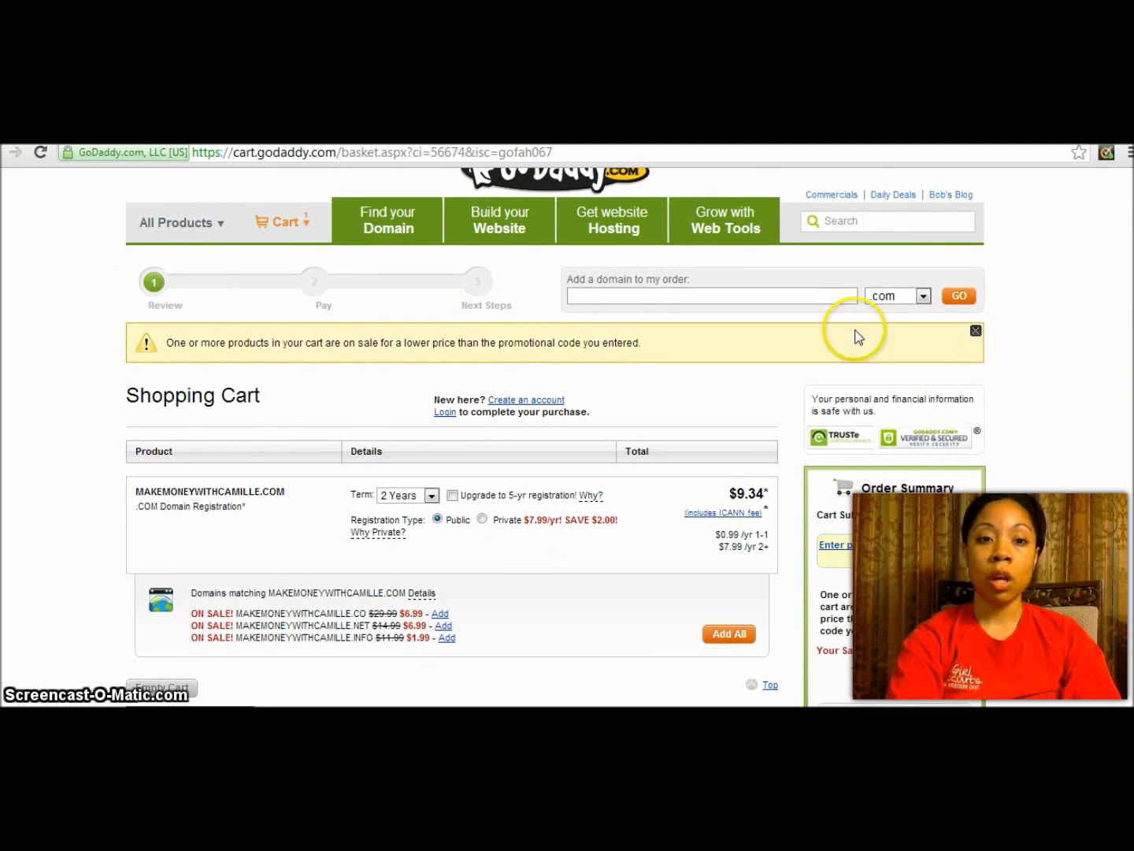
left_click(431, 494)
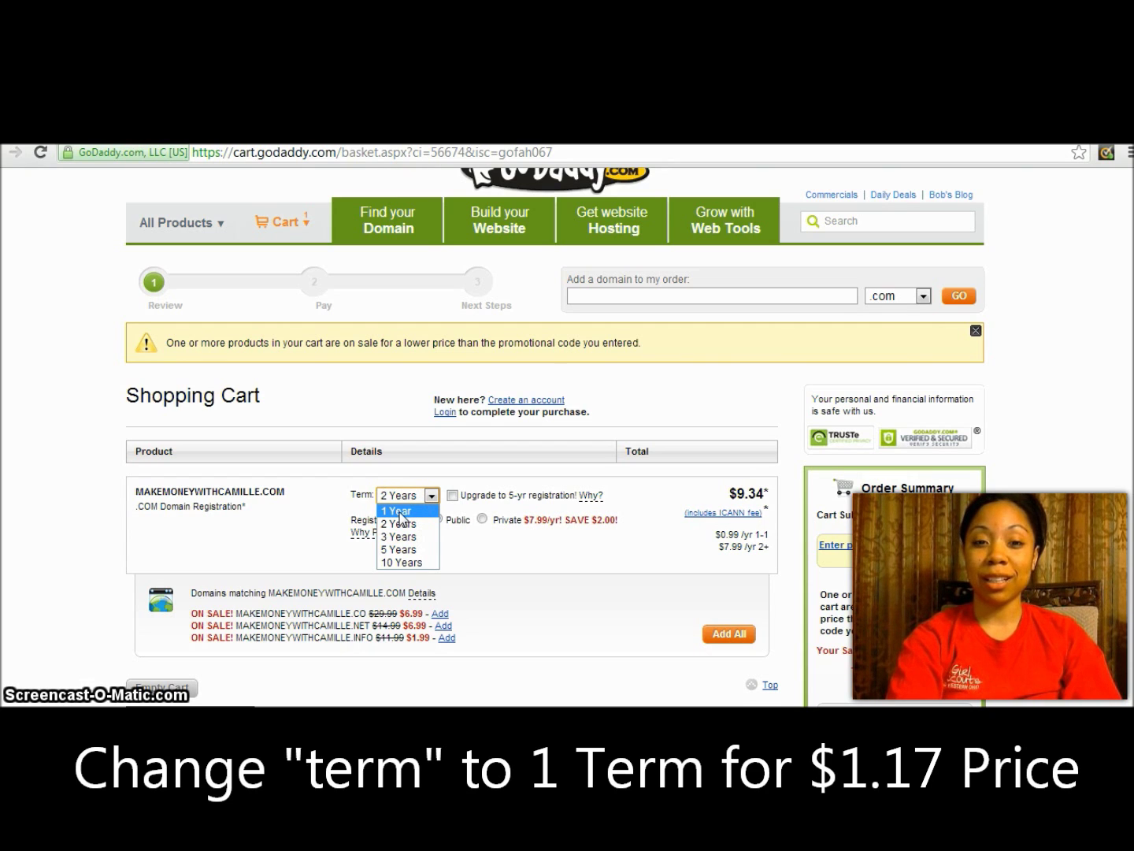
left_click_drag(402, 517, 403, 519)
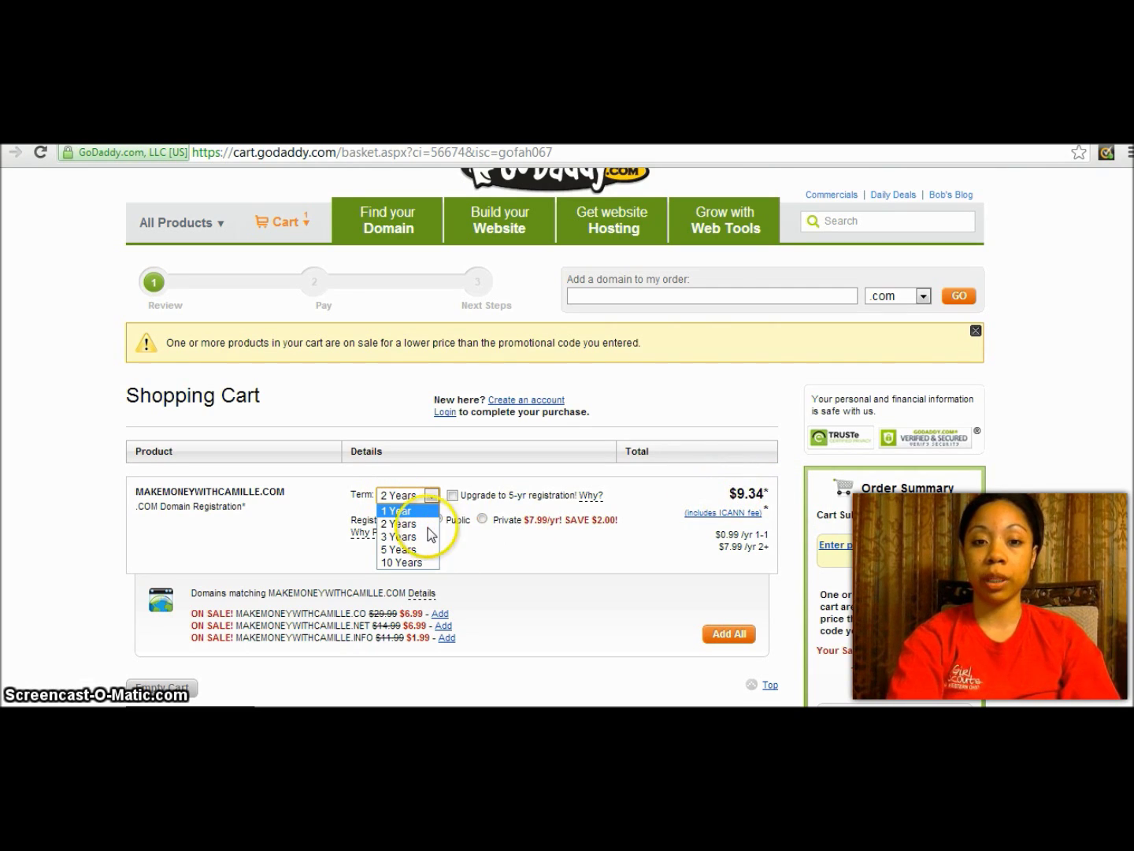
left_click(399, 512)
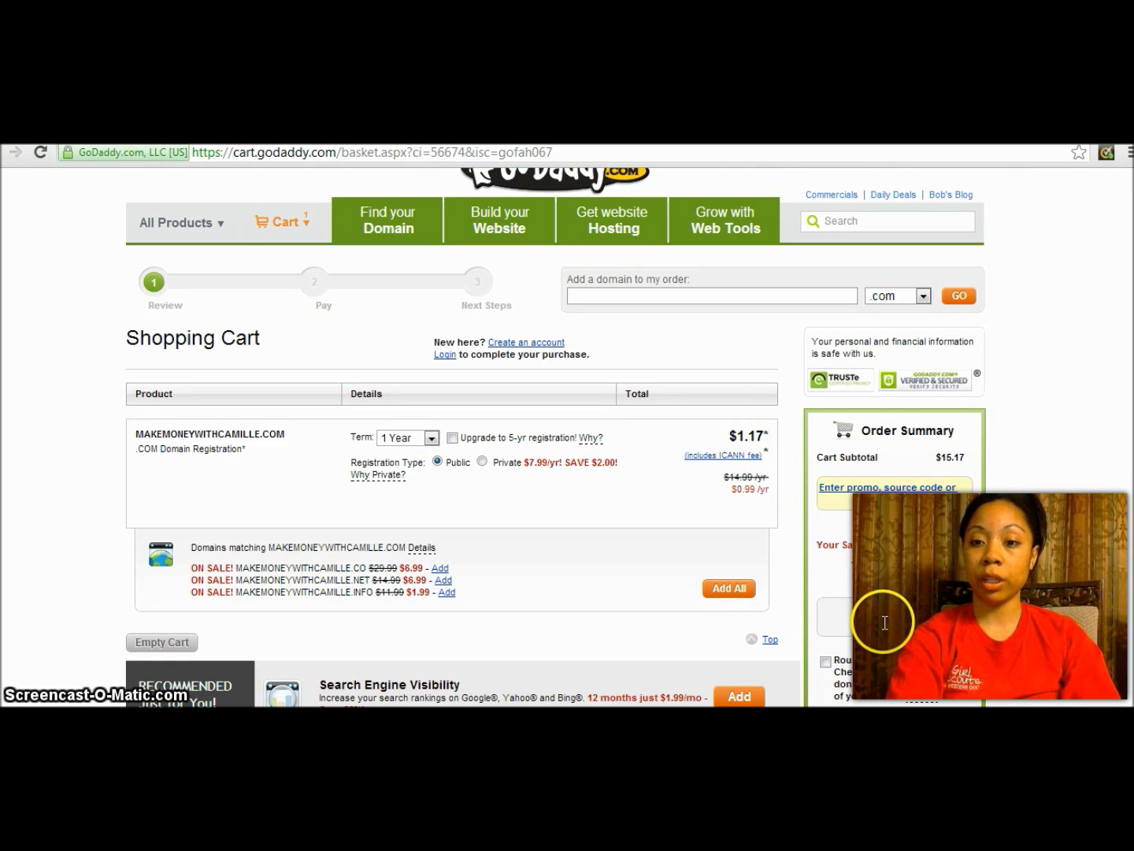
scroll(945, 441, "down", 3)
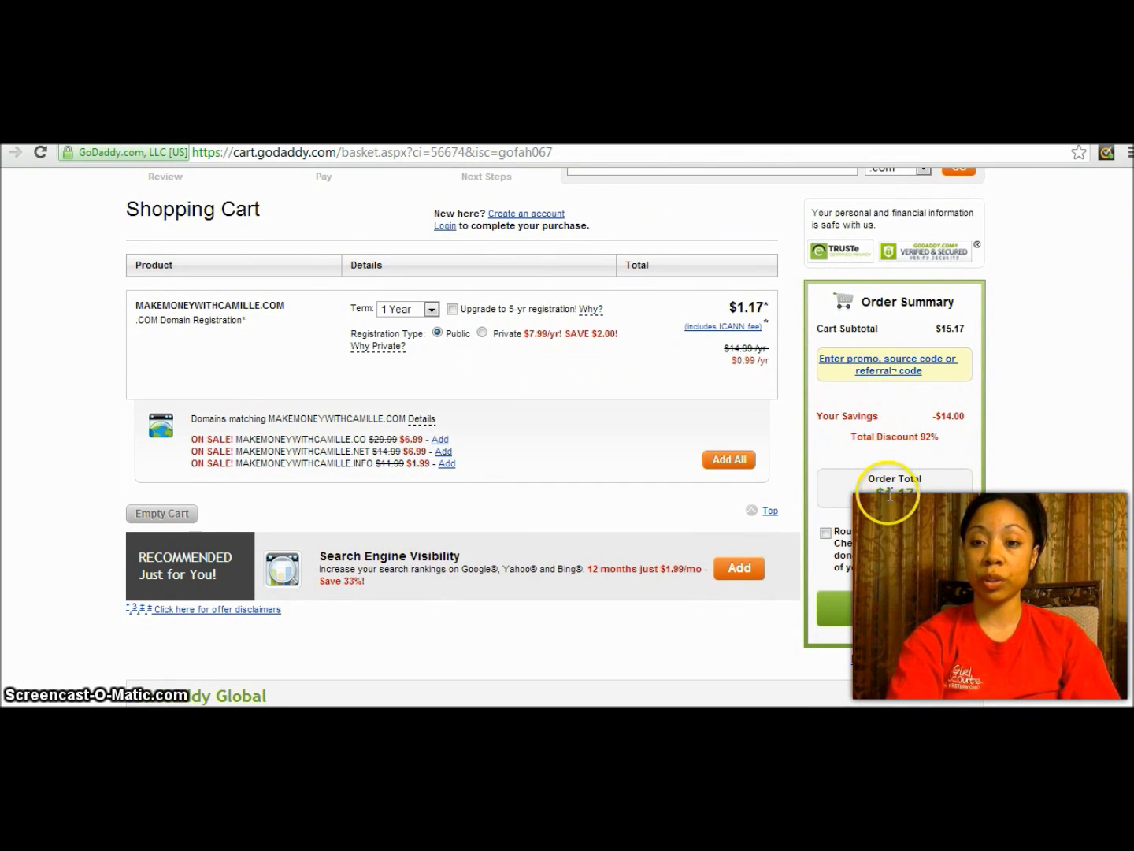
- Start checkout, dismiss the login prompt, then sign in with the account username and password
left_click(880, 614)
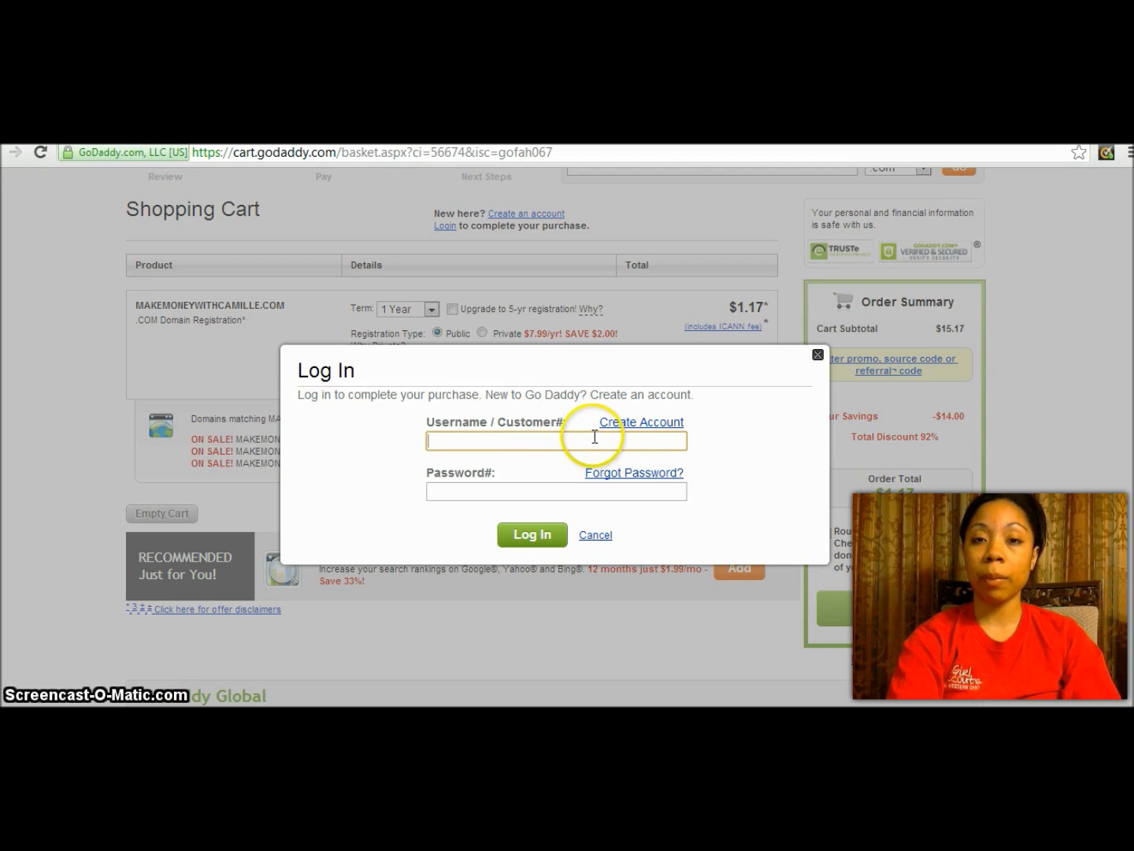
left_click(818, 355)
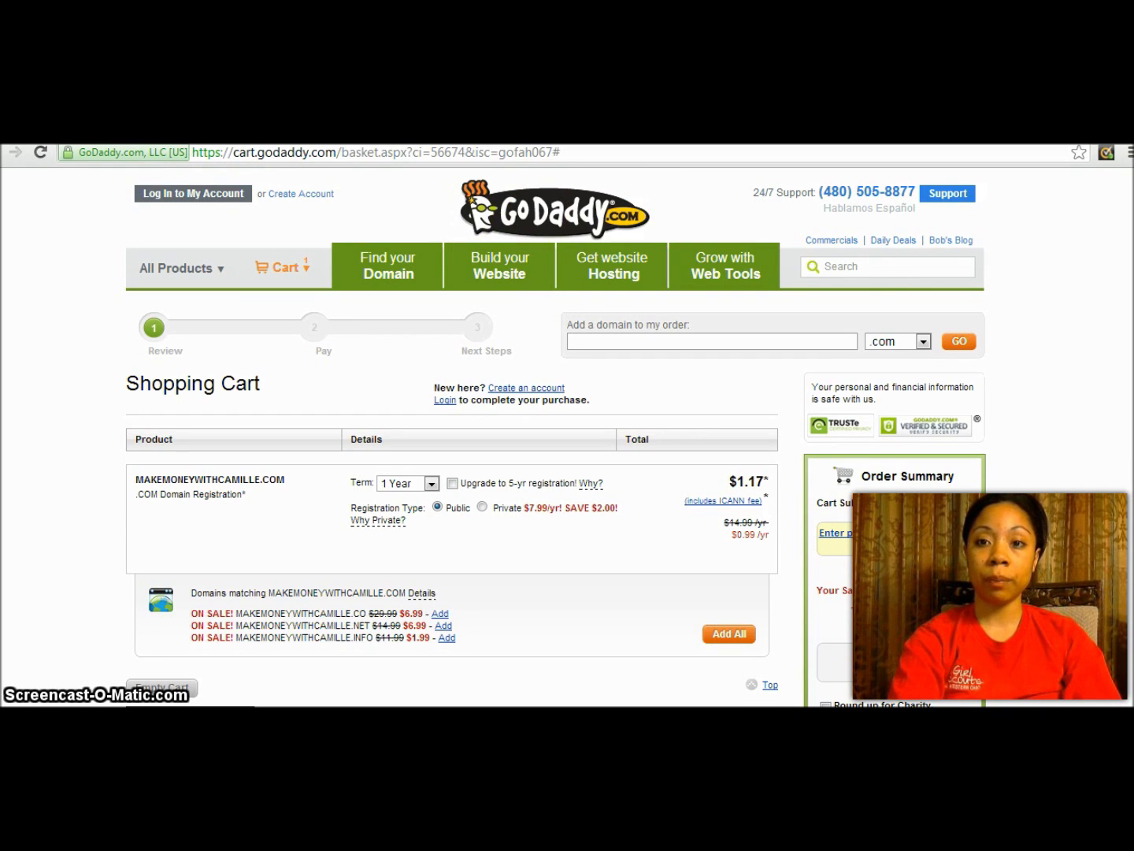
left_click(191, 201)
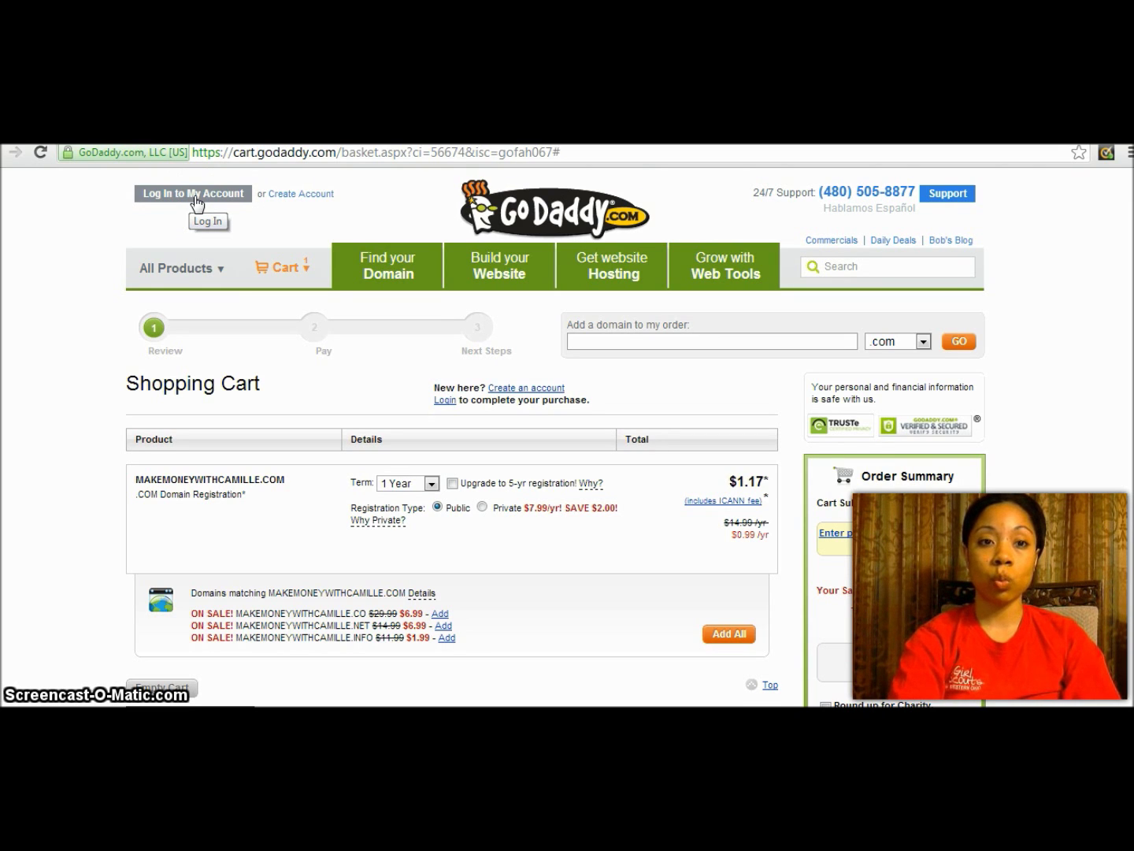
left_click(196, 201)
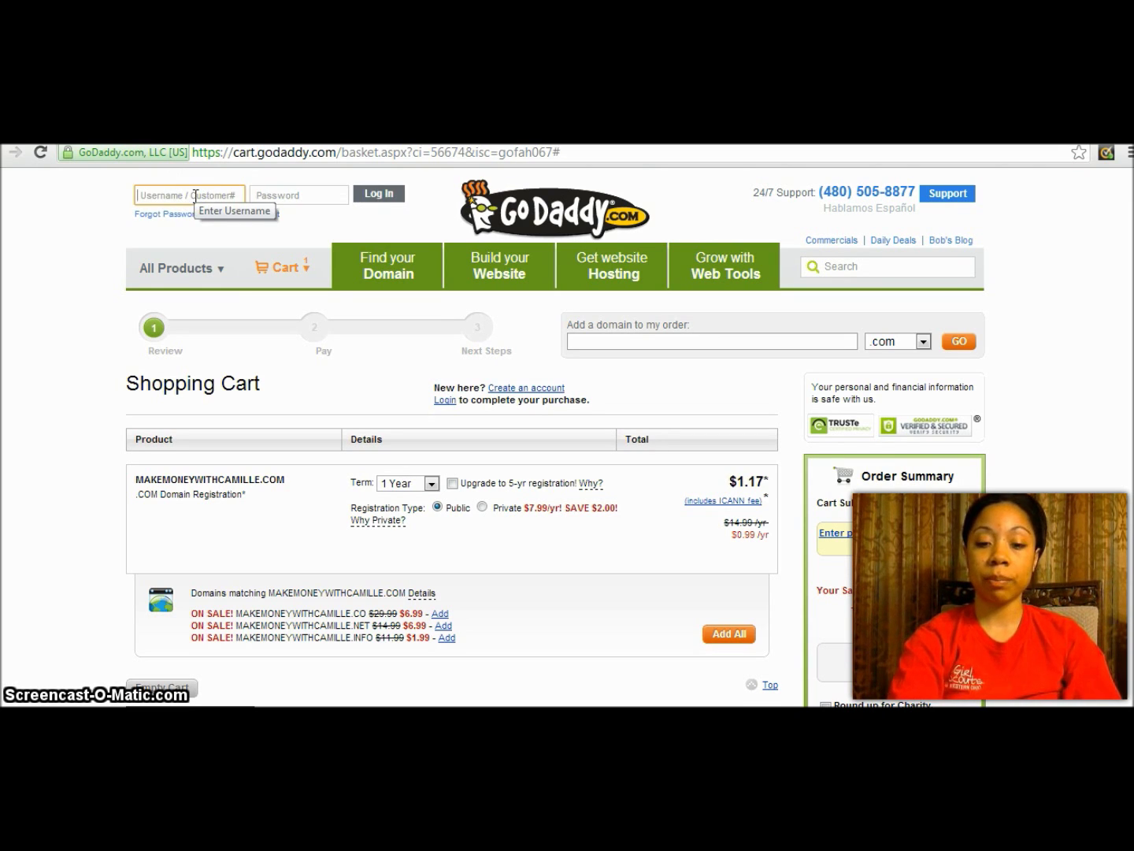
type("millyap")
key("Tab")
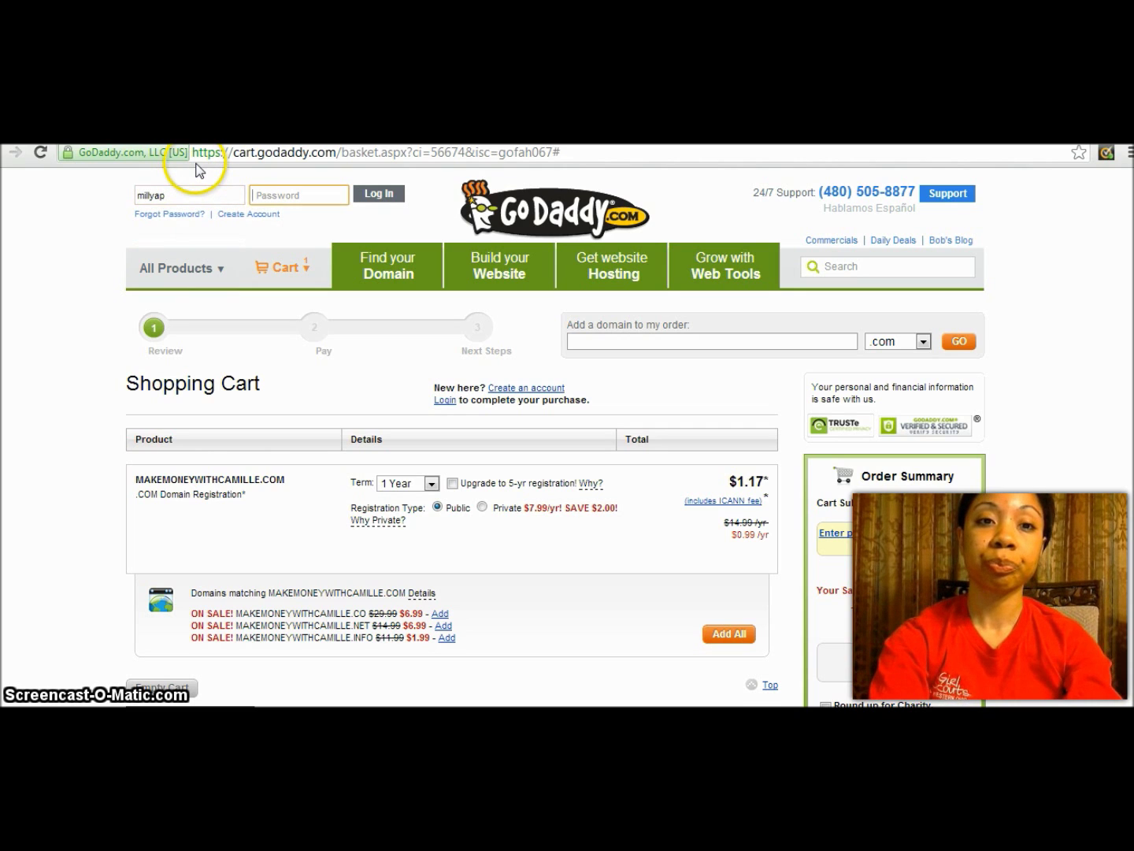
key("Return")
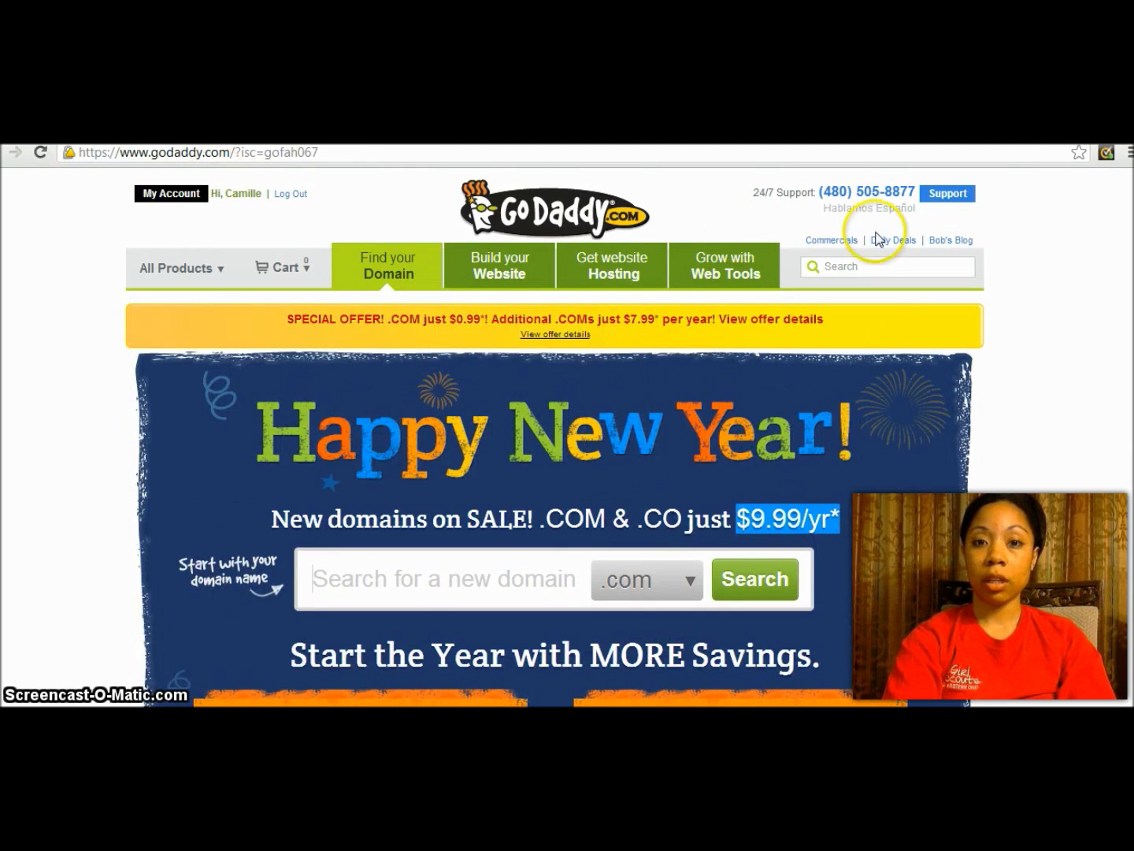
- Go to All Products > Domains > Domain Management to list the account's 15 domains
mouse_move(172, 269)
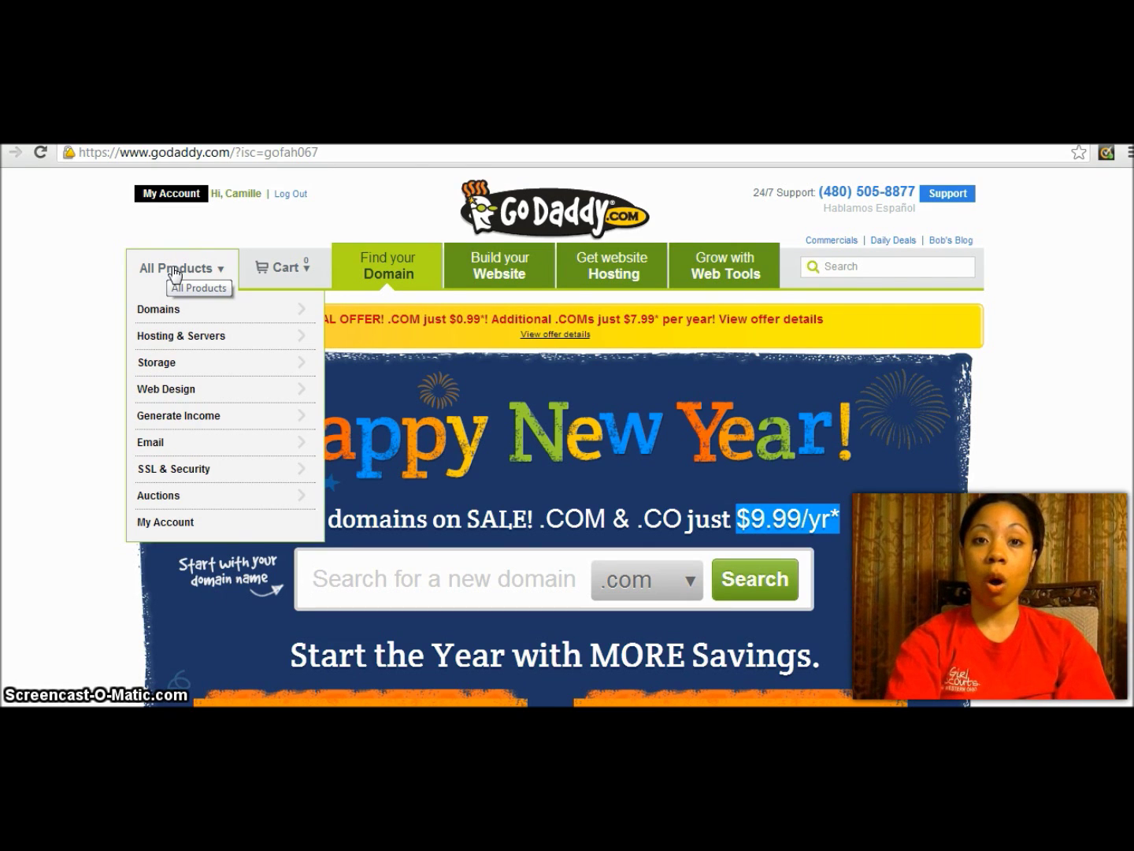
left_click(176, 309)
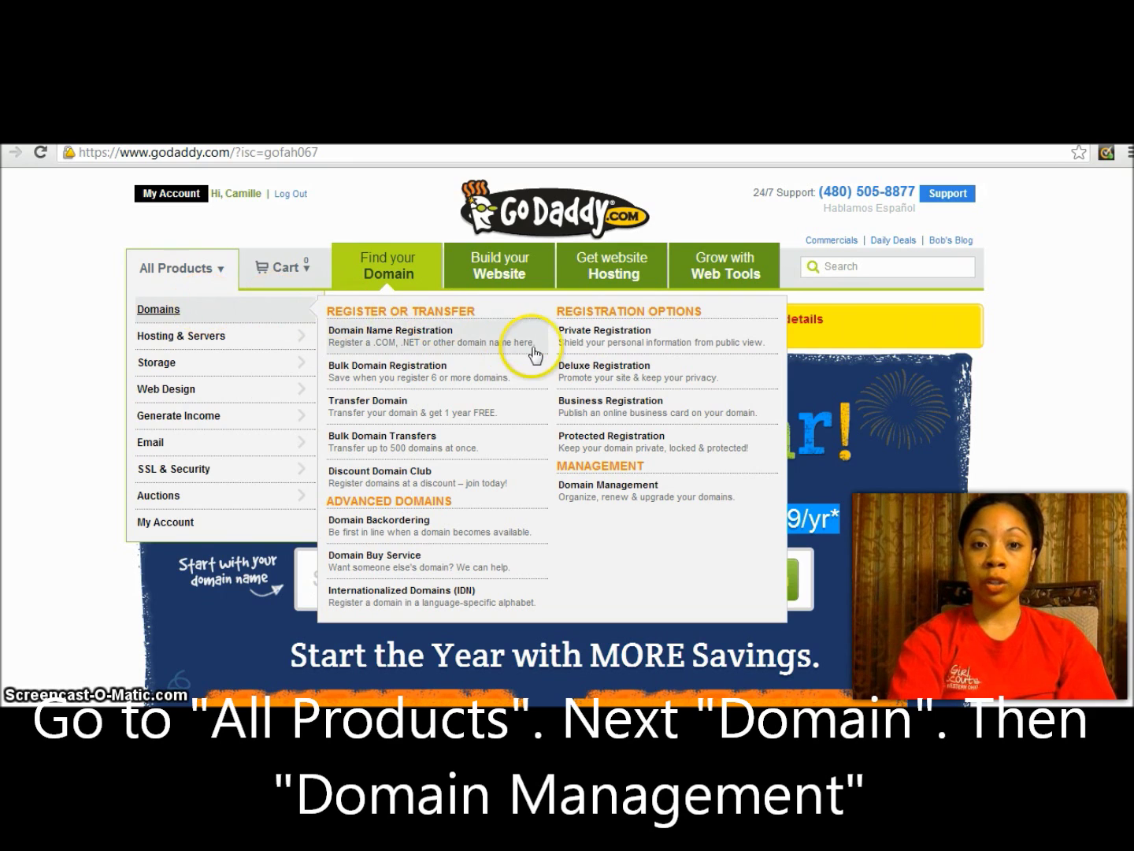
left_click(605, 494)
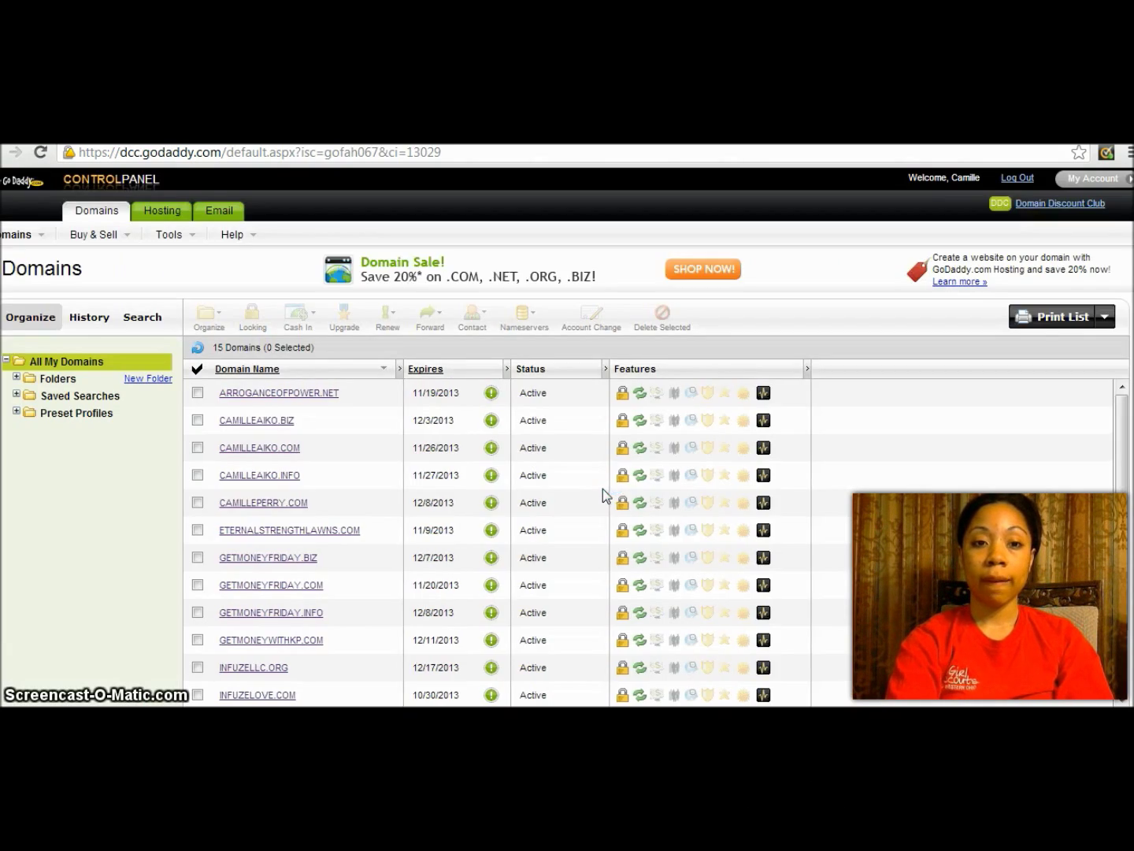
- Scroll the domain list and open the Domain Details page of the owner's .com domain
left_click_drag(1125, 408, 1124, 471)
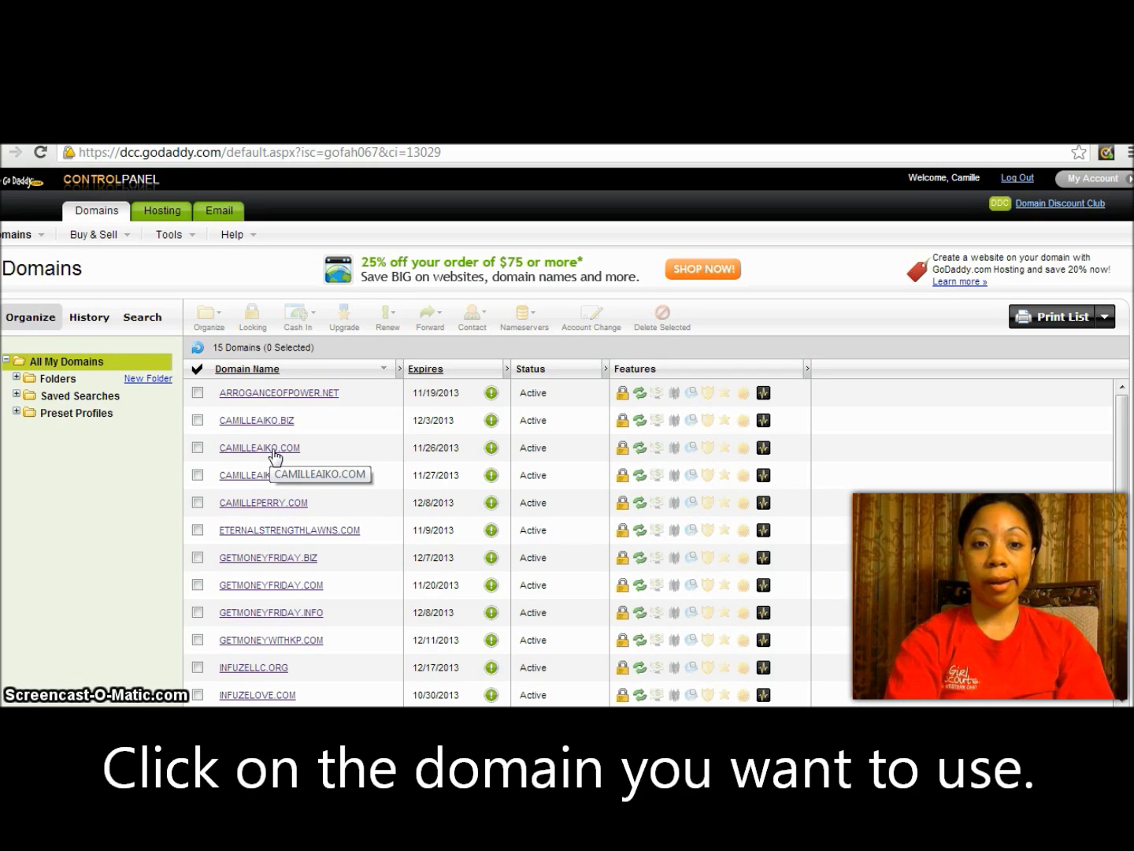
left_click(273, 449)
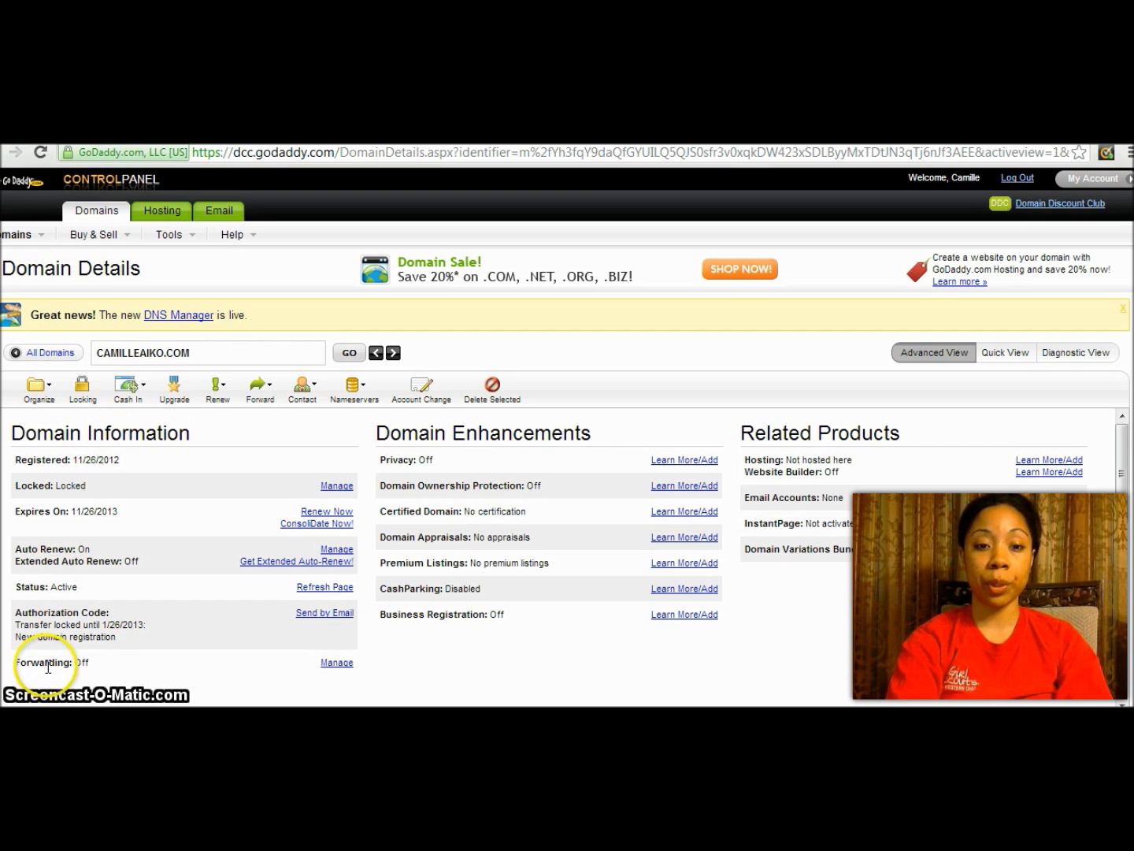
- Open the Forwarding Manage dialog from the Domain Information panel
left_click(334, 662)
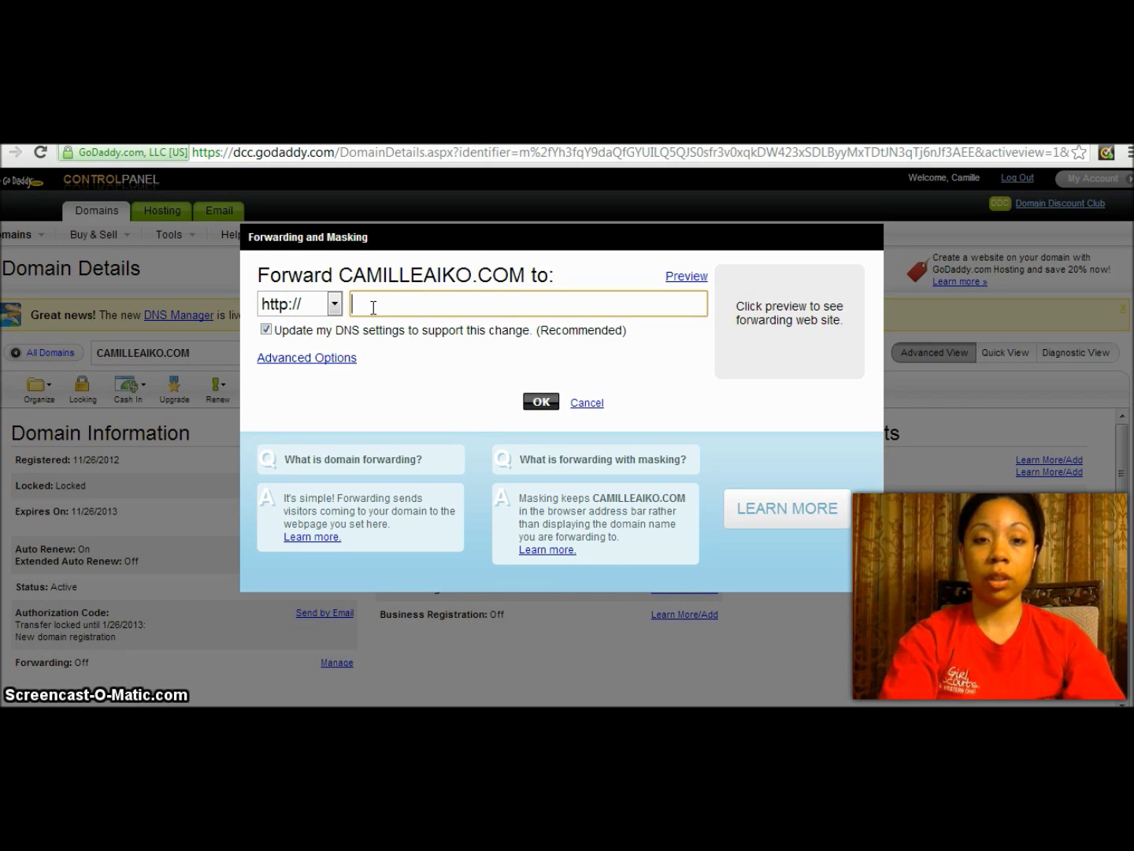
type("www")
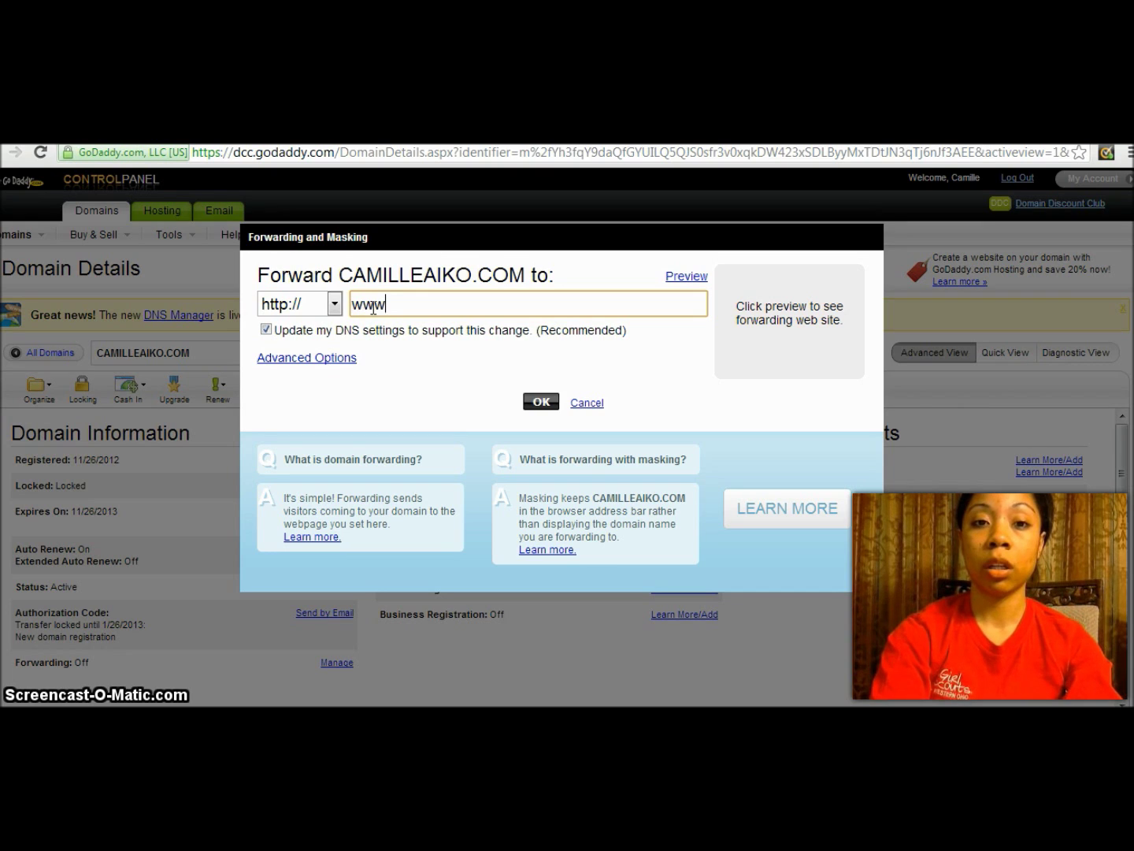
type(".getweeklypaych")
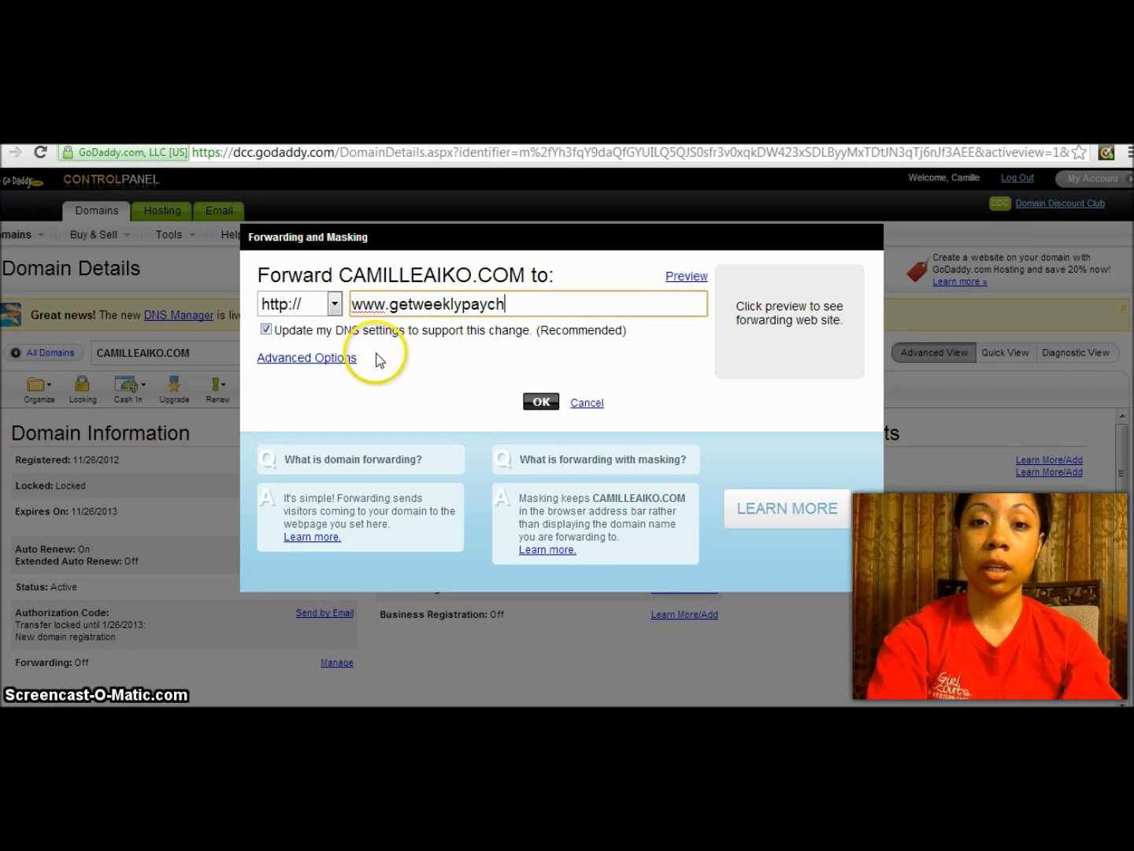
type("ecks.")
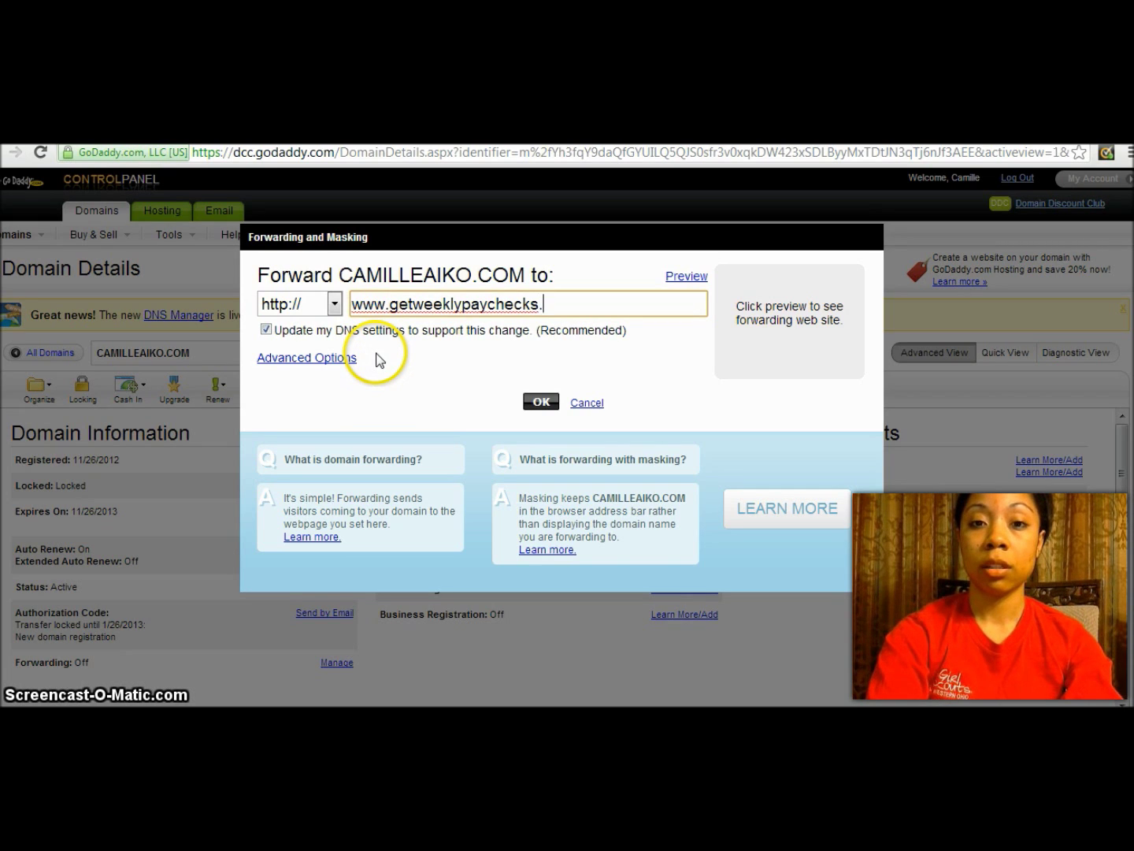
type("com/getmoneyfriday")
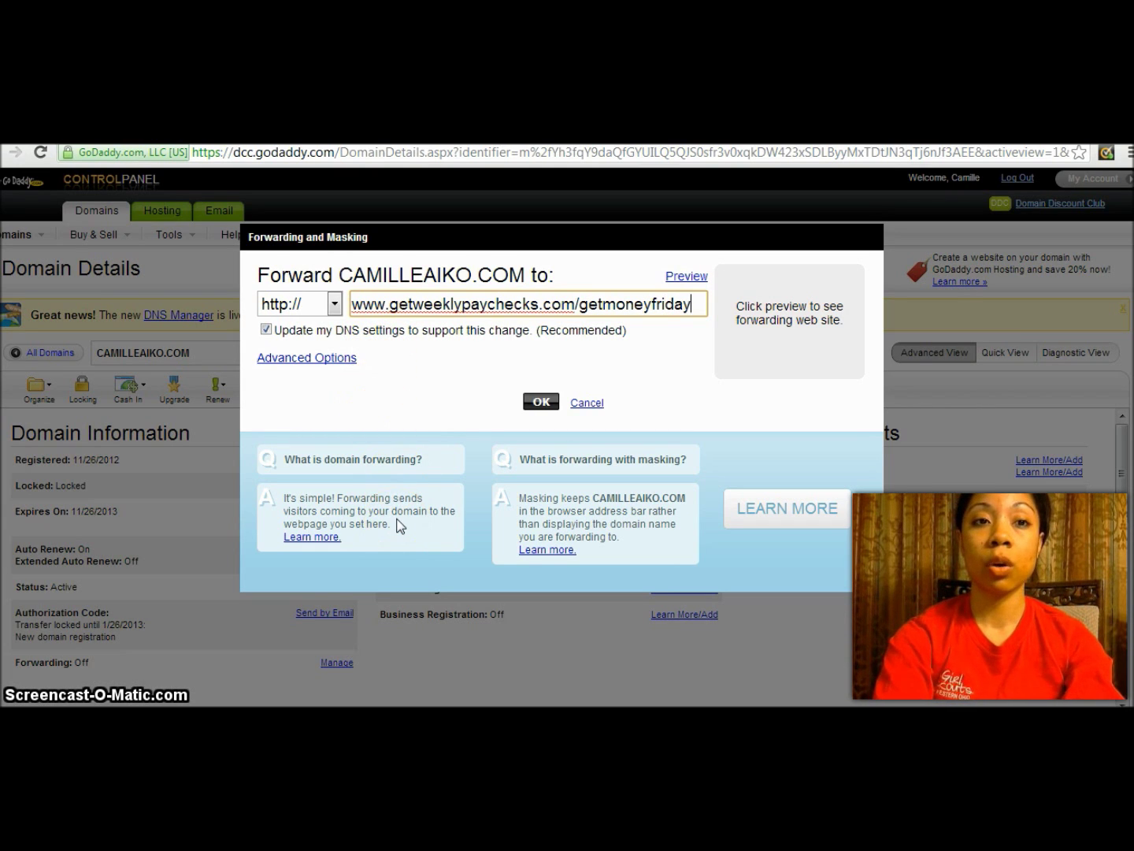
left_click(691, 278)
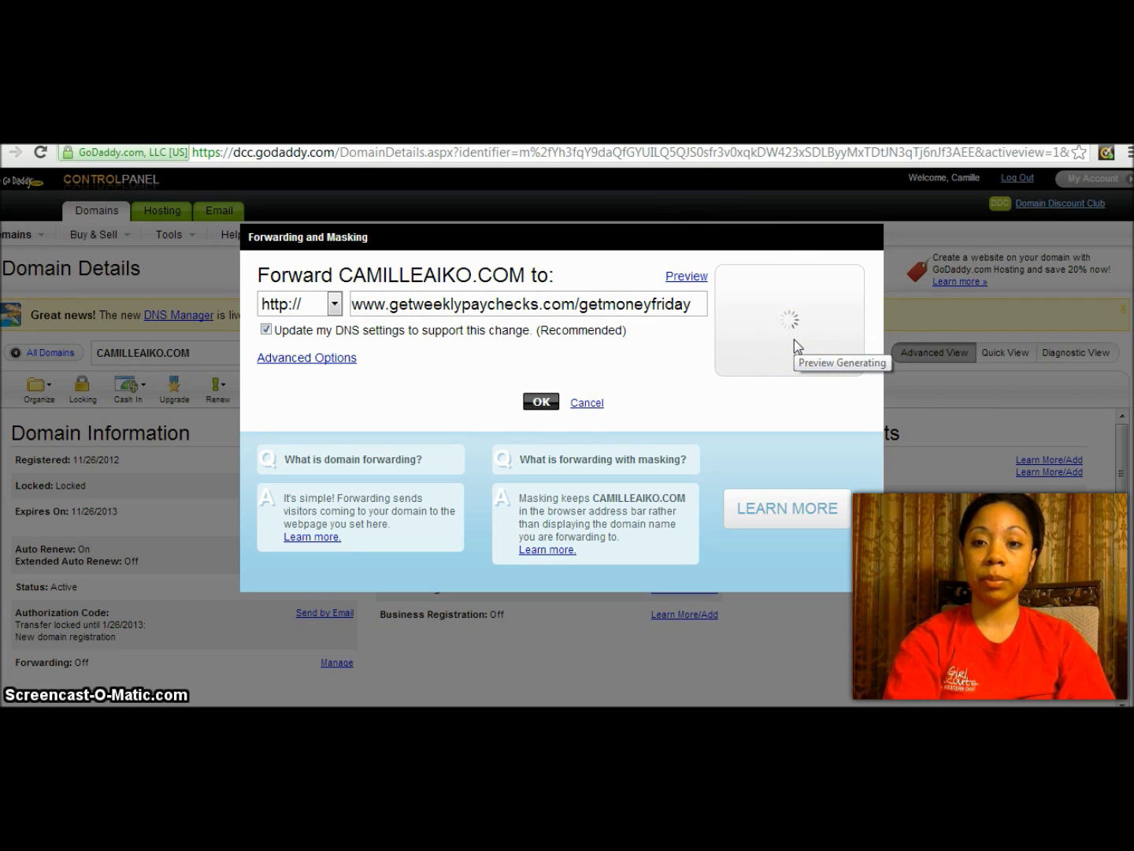
left_click(277, 360)
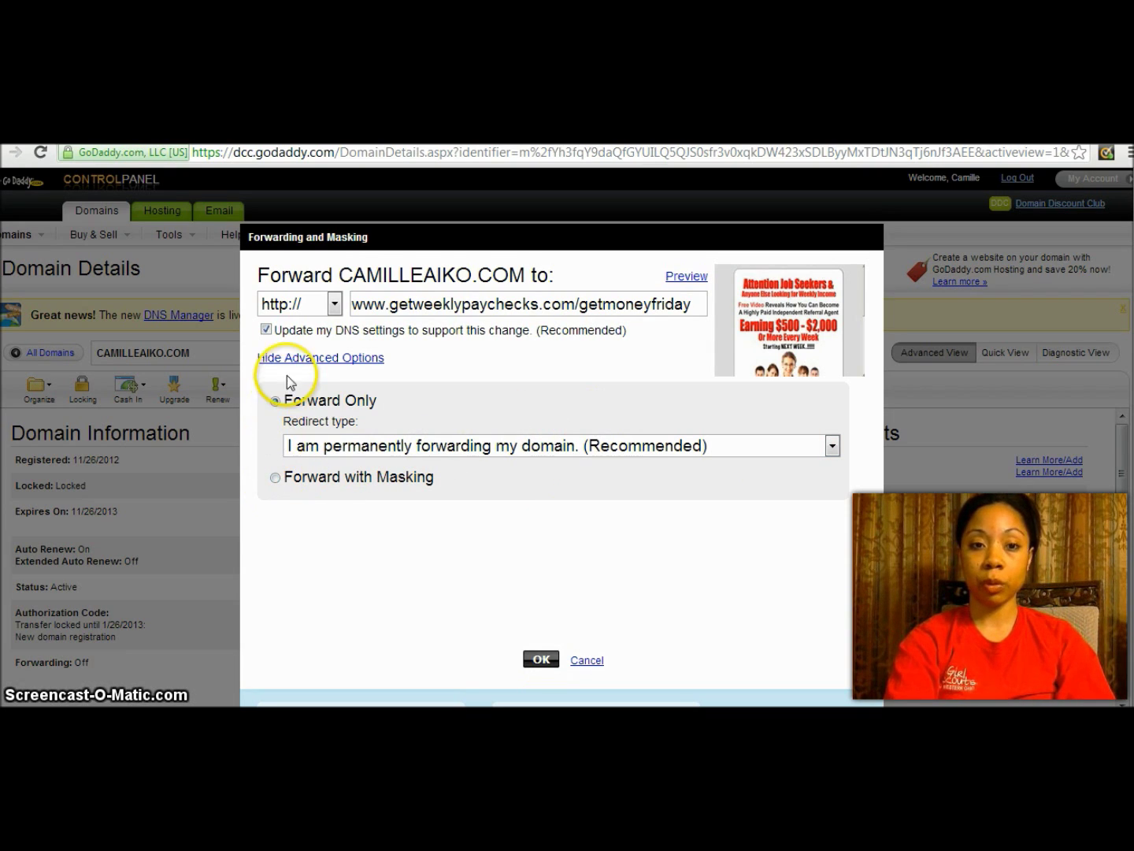
- Select Forward with Masking and title the page 'Make Money With' plus the owner's first name
left_click(275, 478)
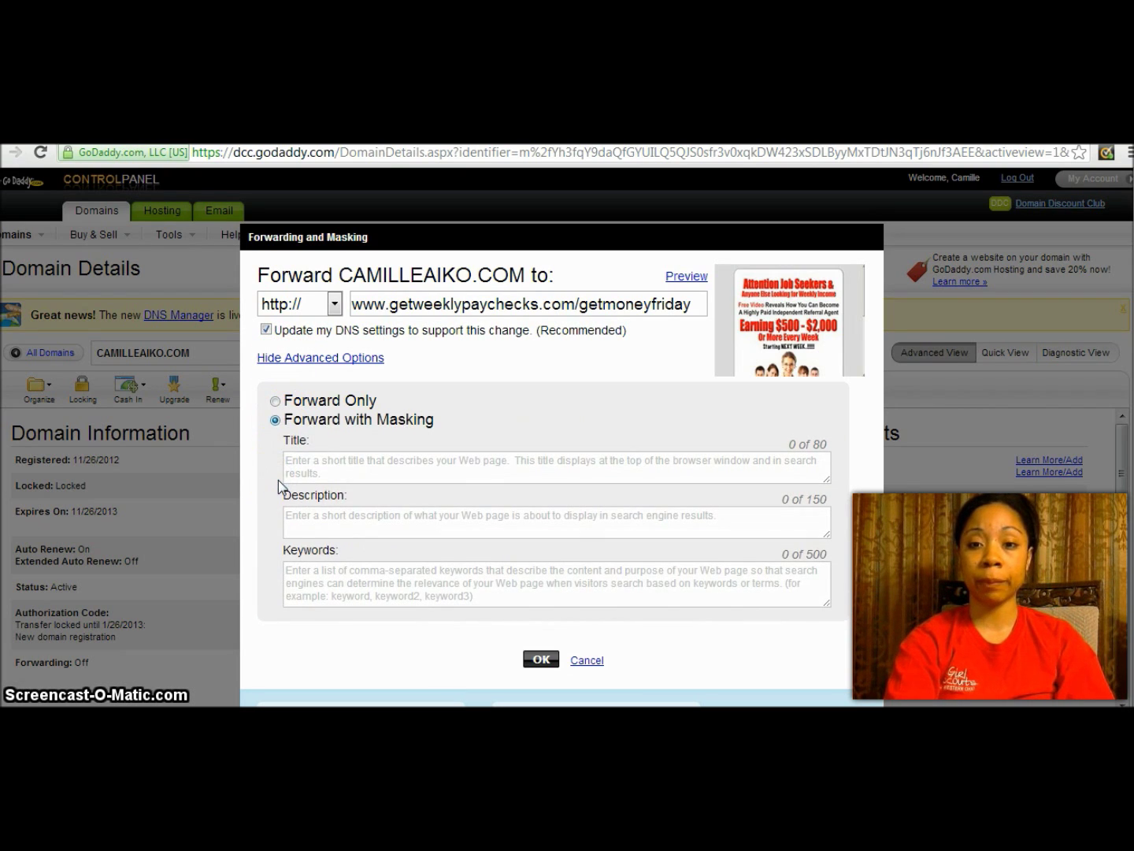
left_click(316, 460)
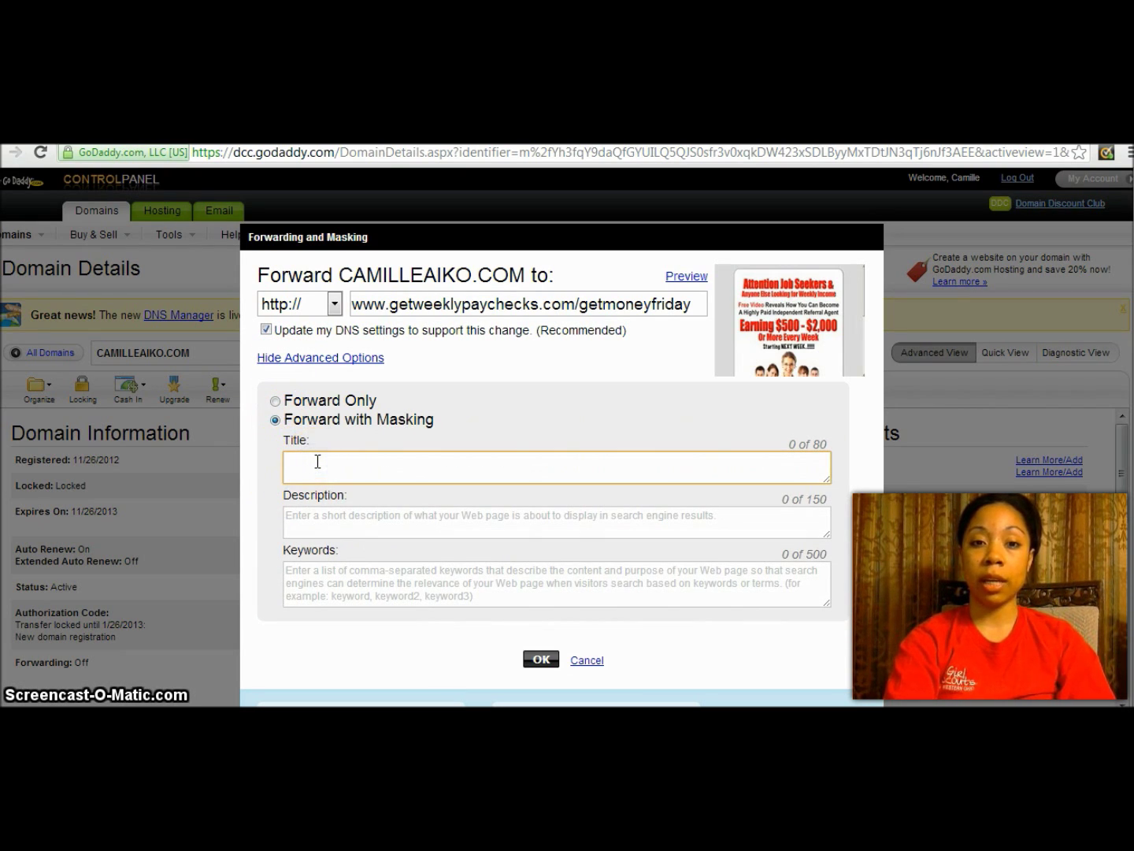
type("Camil")
key("BackSpace")
key("BackSpace")
key("BackSpace")
key("BackSpace")
key("BackSpace")
type("M")
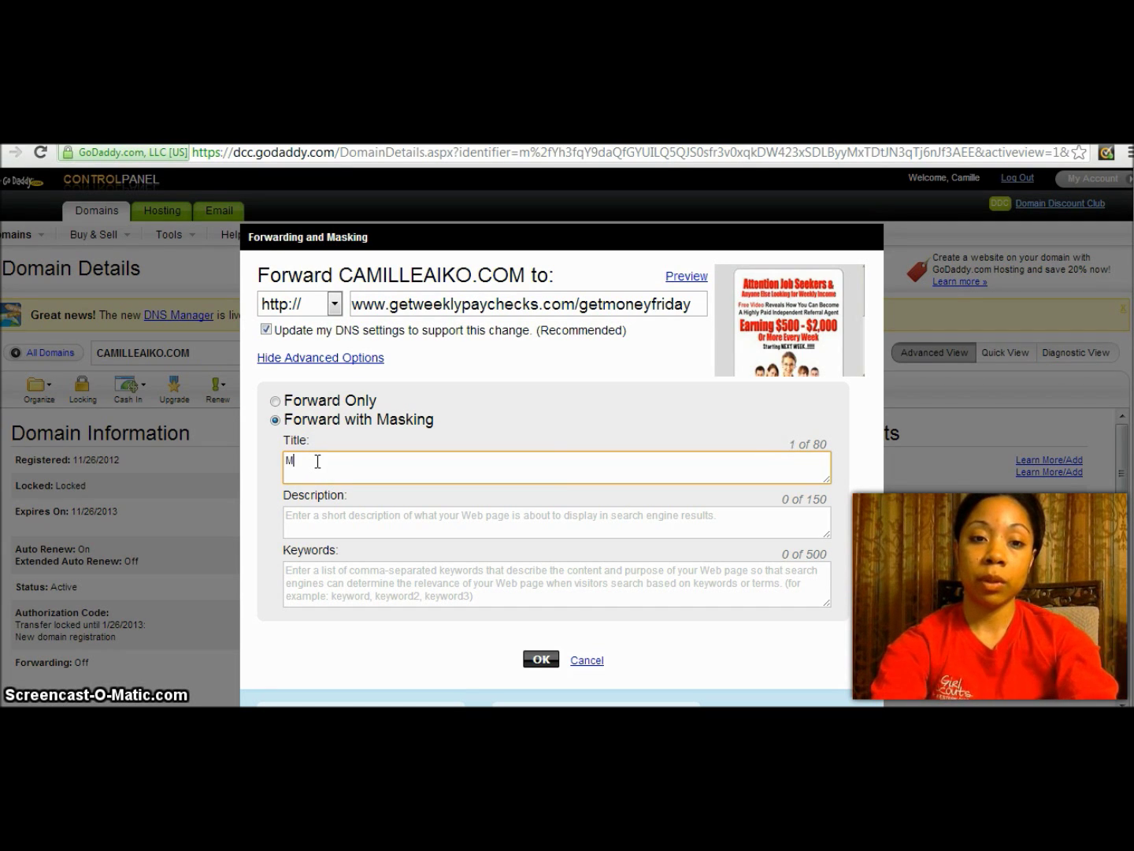
type("akeMon")
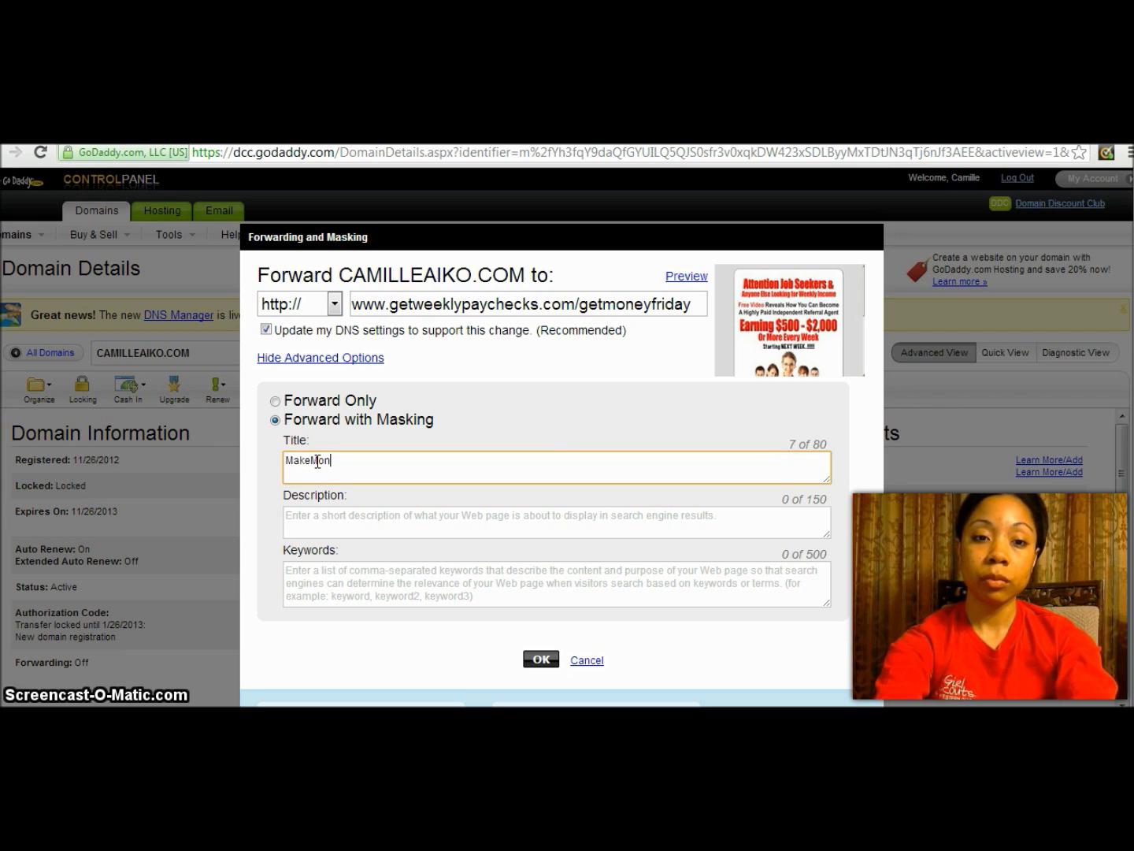
type("ey With Cam")
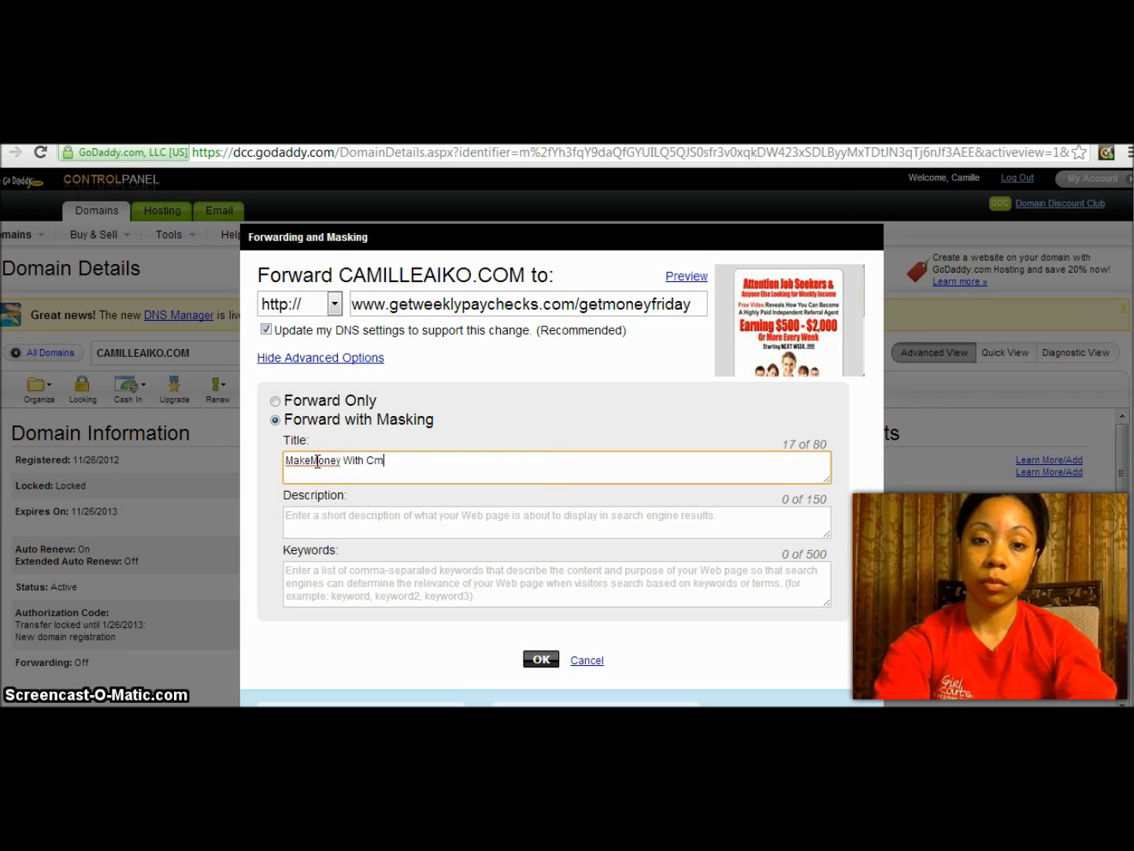
key("BackSpace")
type("amille")
left_click(312, 460)
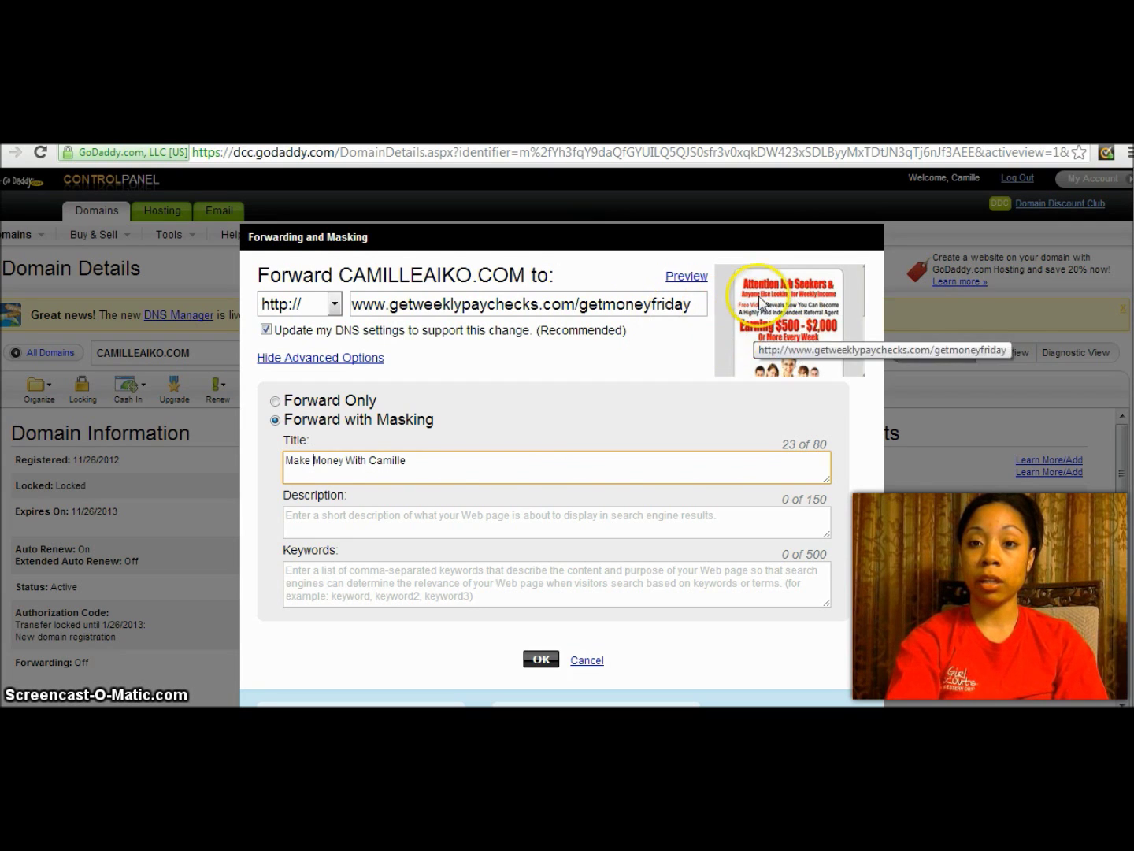
left_click(340, 398)
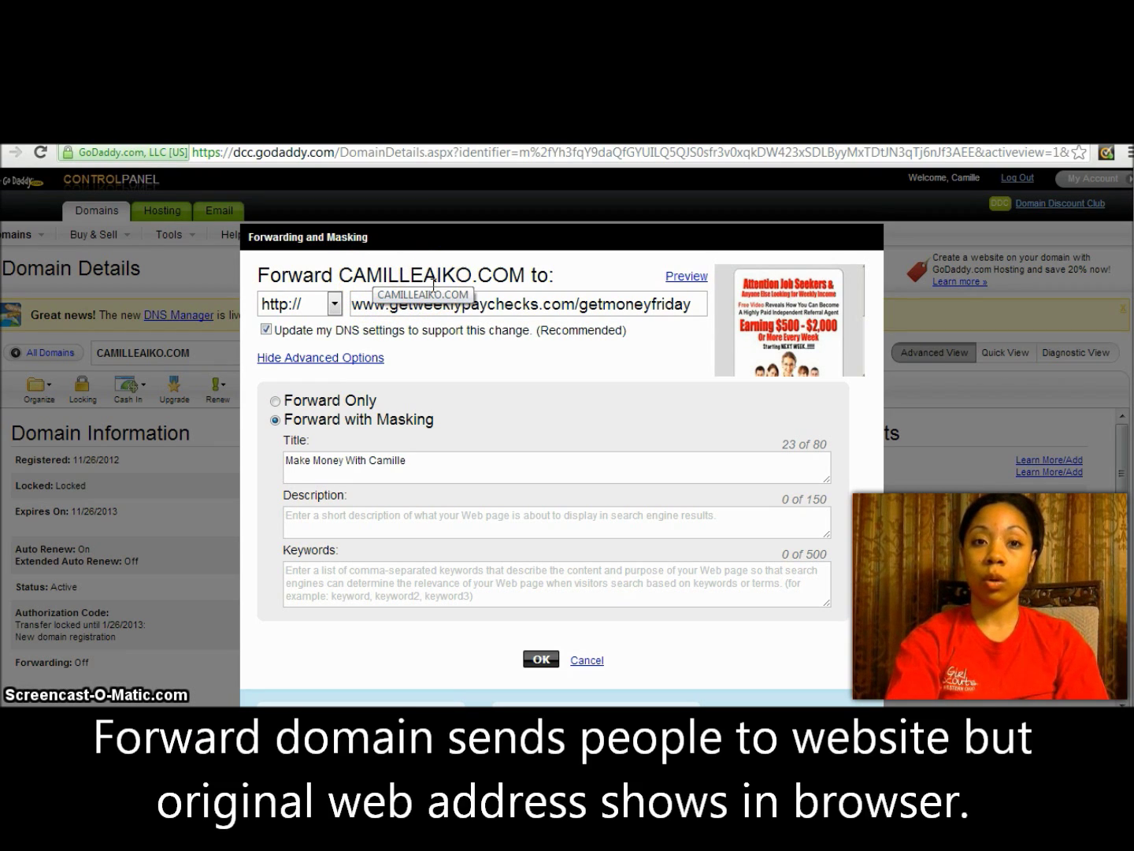
left_click(386, 309)
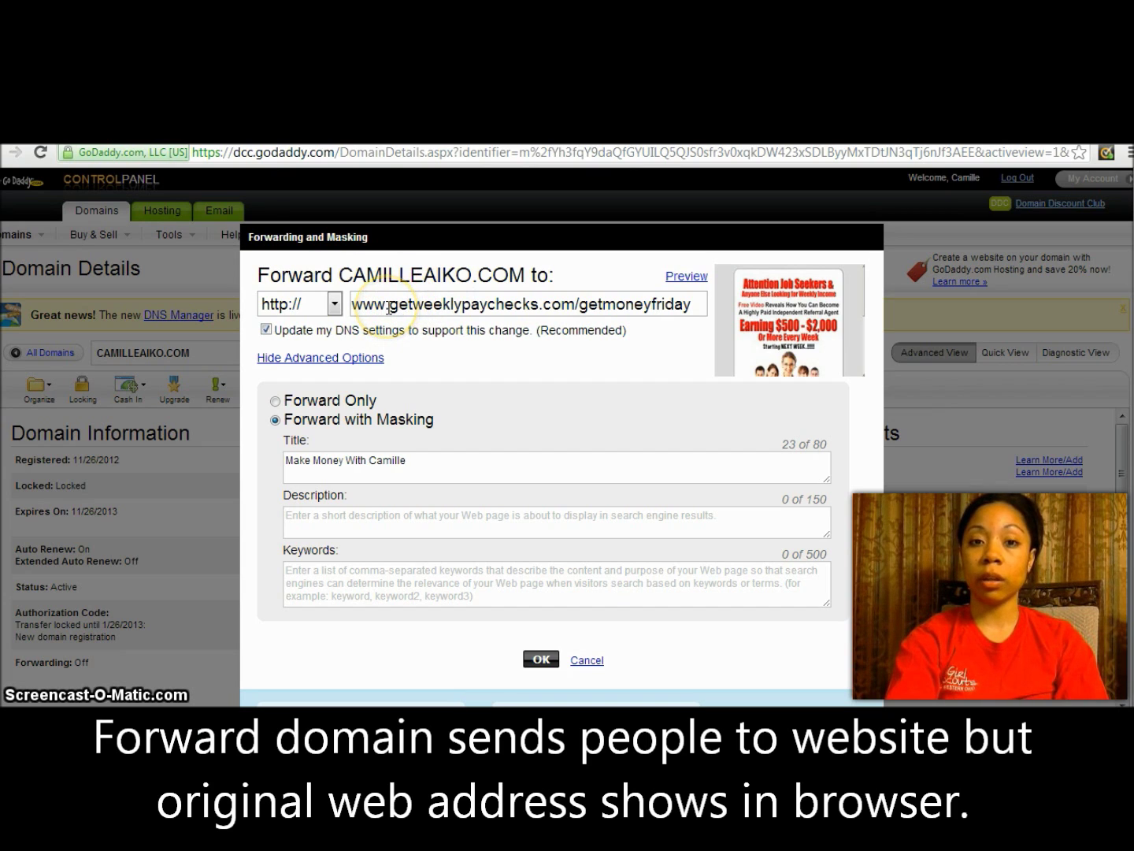